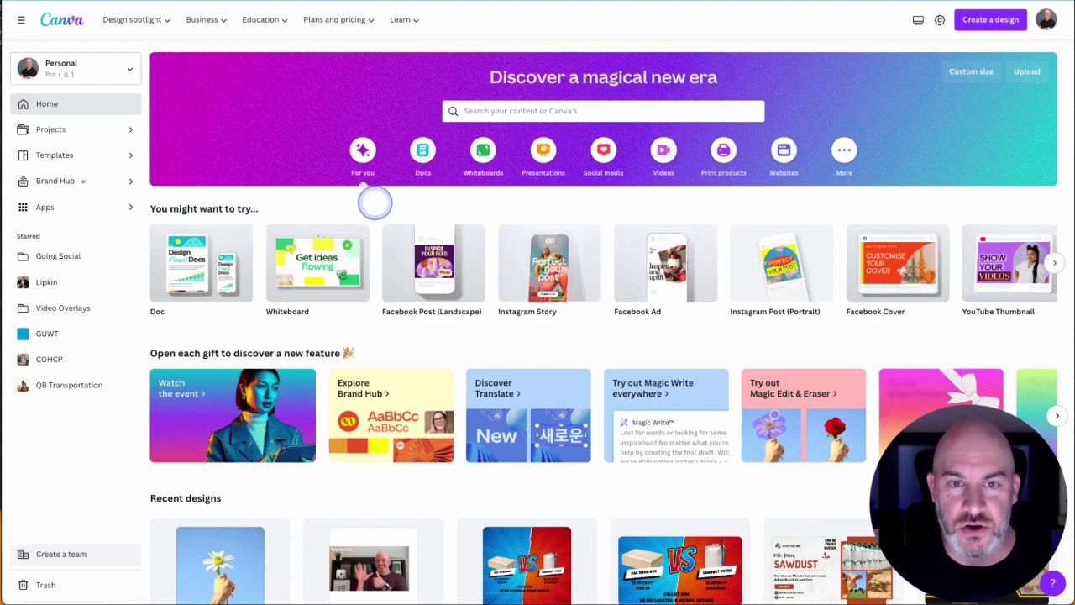
Step: Create a new Doc from Docs and bring up its Magic Write prompt box
{"action": "left_click", "coordinate": [422, 151]}
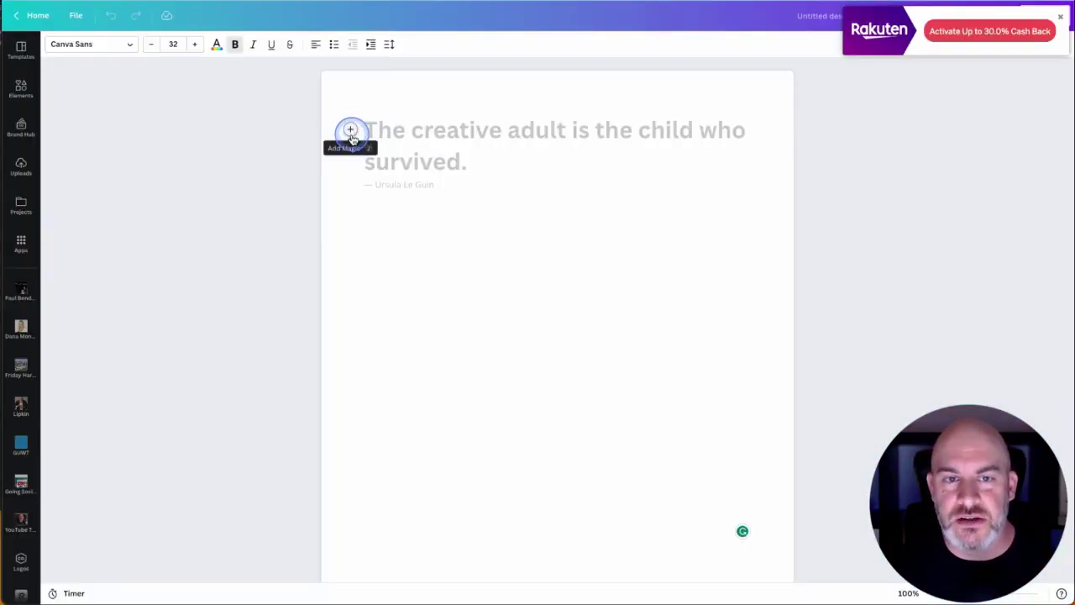
{"action": "left_click", "coordinate": [351, 132]}
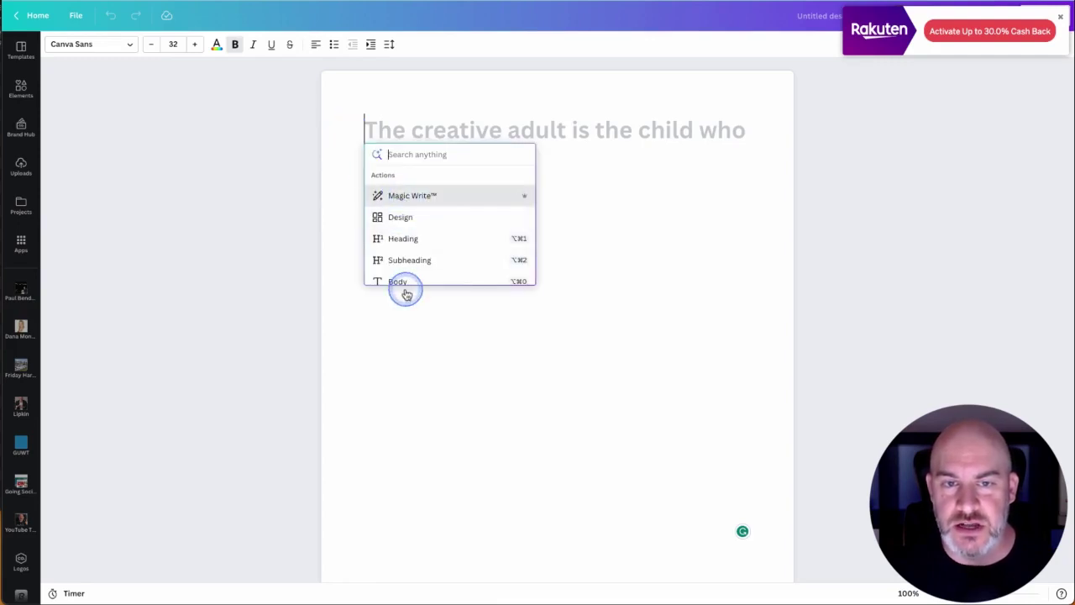
{"action": "left_click", "coordinate": [404, 198]}
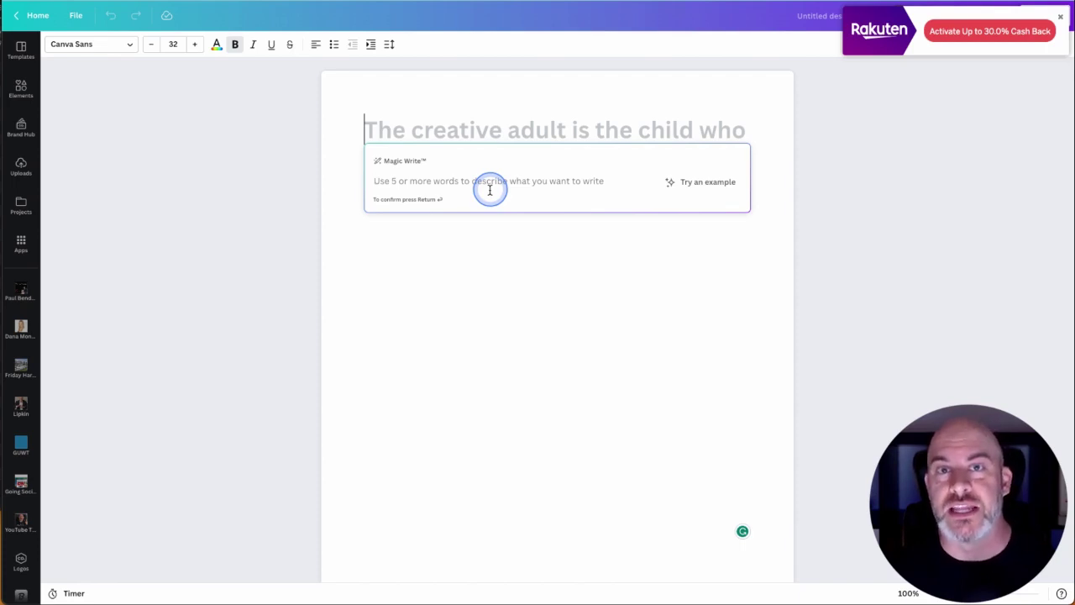
Step: Paste the prompt for five short LinkedIn marketing tips into Magic Write and generate them
{"action": "type", "text": "help me create 5 linkedin marketing tips in less than 50 characters that I can use for social media post graphics."}
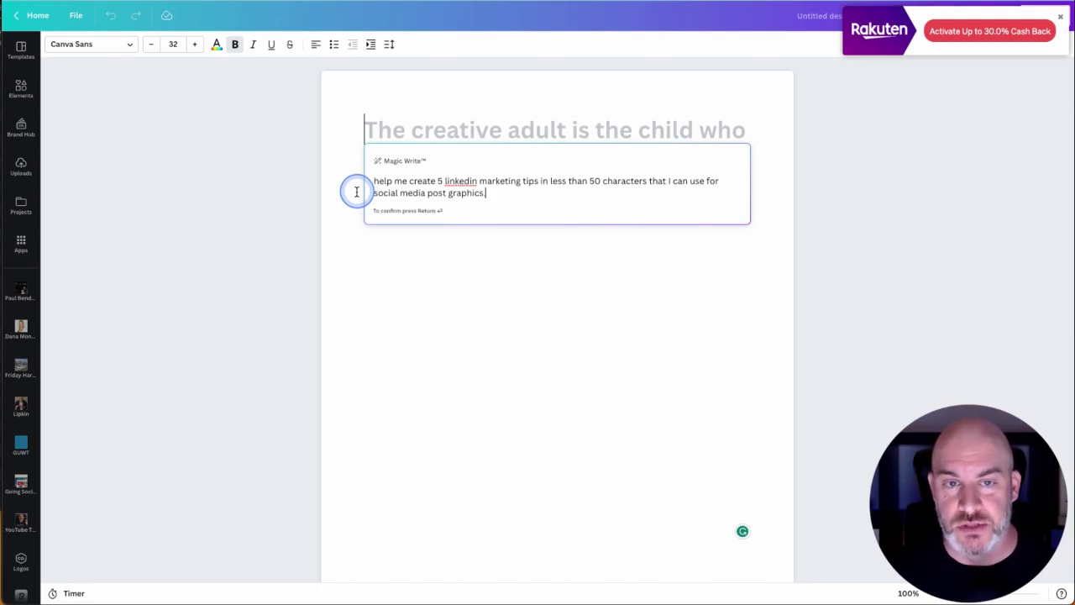
{"action": "key", "text": "Return"}
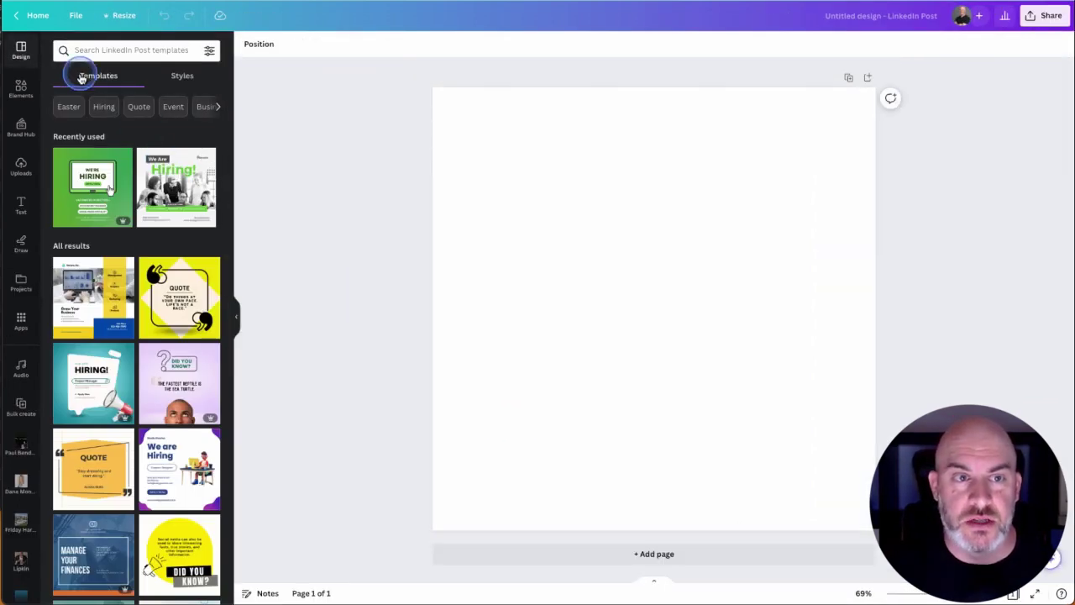
Step: Search templates for 'linkedin text post' and apply 'Steps How To Build Your Own Brand'
{"action": "left_click", "coordinate": [114, 49]}
{"action": "type", "text": "linkedin"}
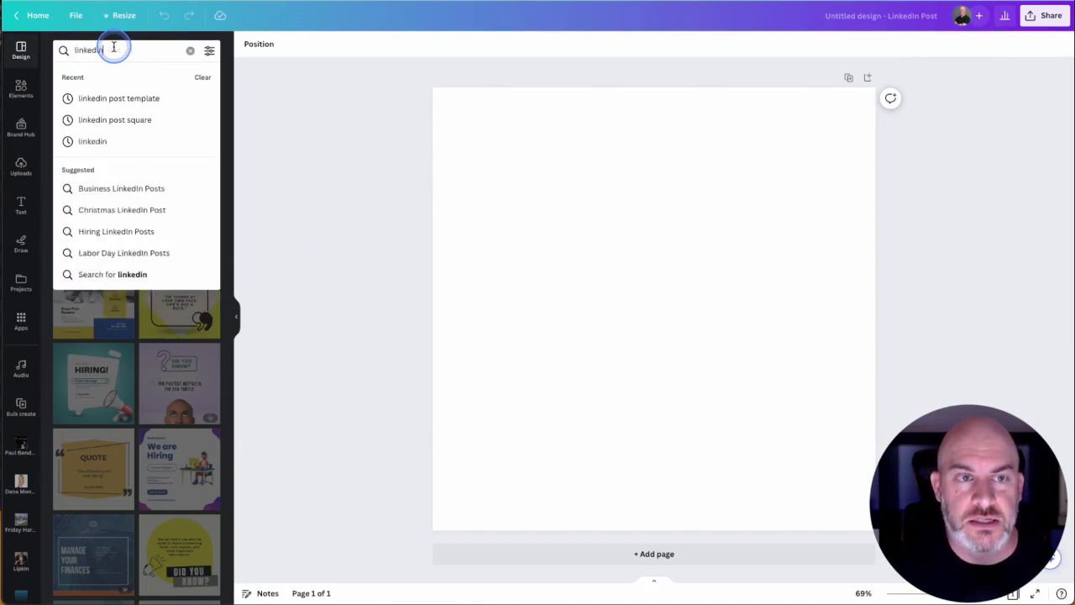
{"action": "type", "text": " text po"}
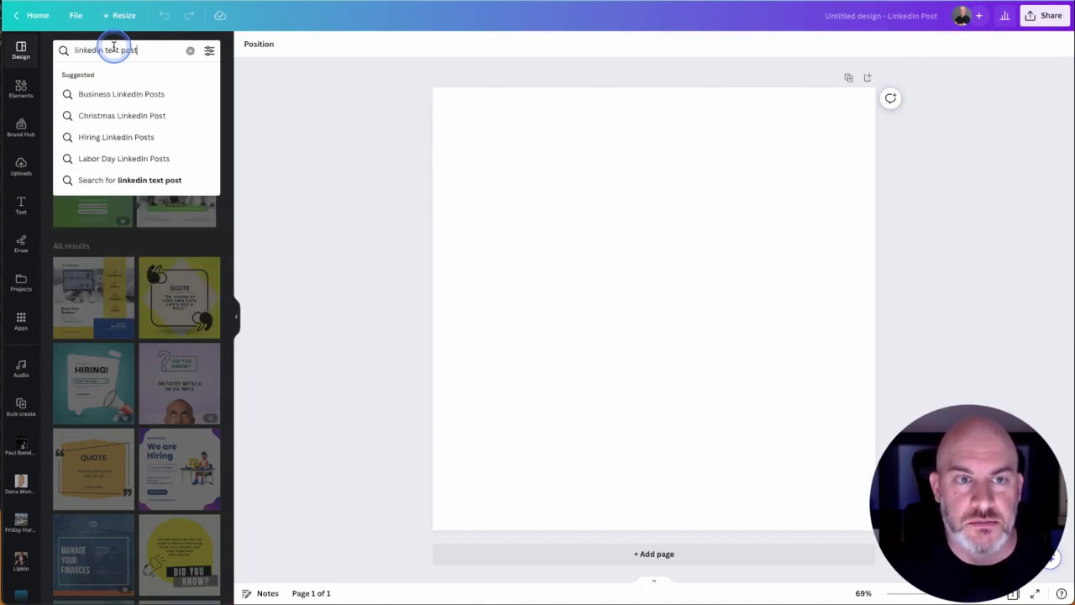
{"action": "type", "text": "st"}
{"action": "key", "text": "Return"}
{"action": "scroll", "coordinate": [153, 439], "scroll_direction": "down", "scroll_amount": 5}
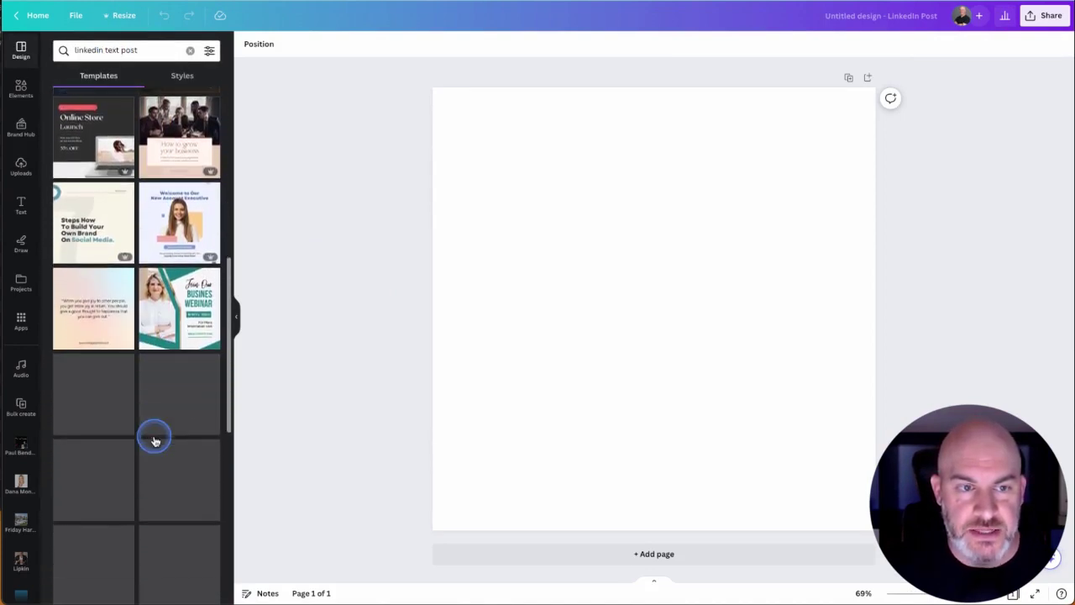
{"action": "left_click", "coordinate": [105, 209]}
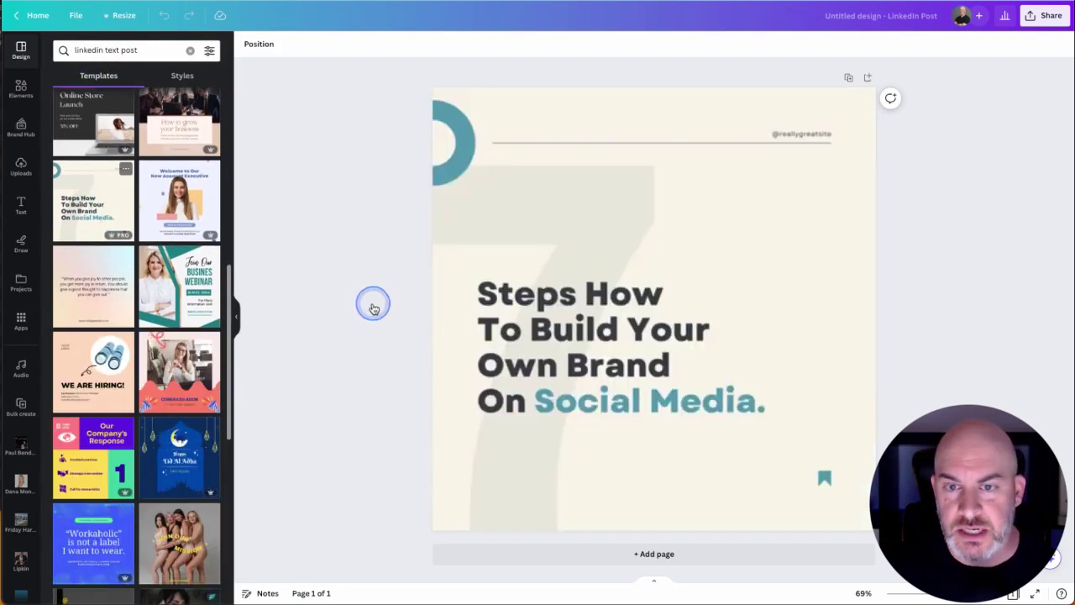
Step: Inspect the template's background rectangle, top line, bookmark shape and teal half-circle
{"action": "left_click", "coordinate": [440, 254]}
{"action": "left_click", "coordinate": [784, 143]}
{"action": "left_click", "coordinate": [804, 456]}
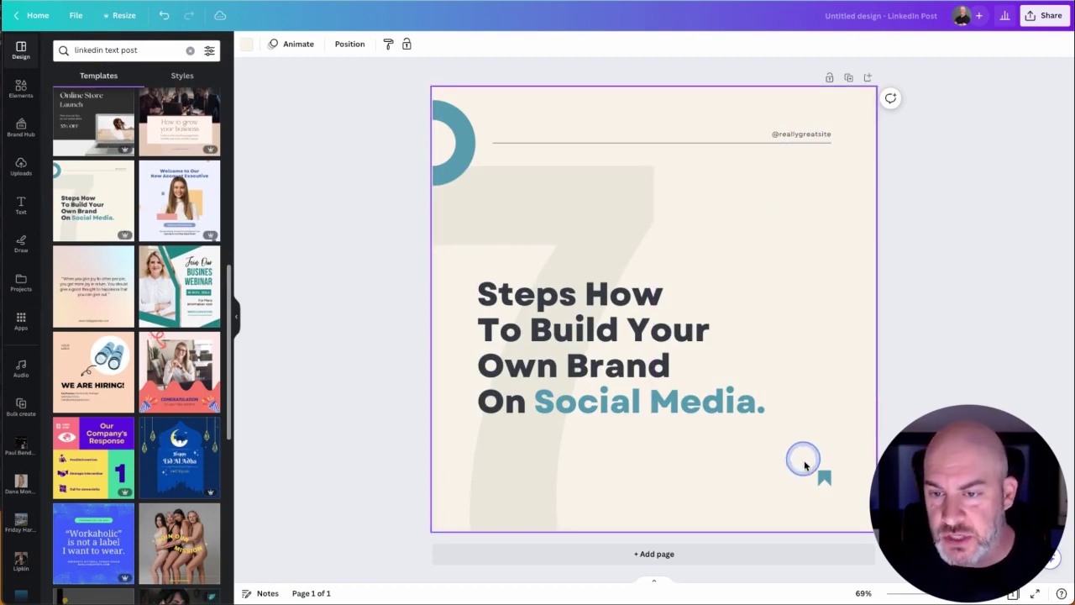
{"action": "left_click", "coordinate": [823, 479]}
{"action": "left_click", "coordinate": [828, 496]}
{"action": "left_click", "coordinate": [482, 487]}
{"action": "left_click", "coordinate": [449, 137]}
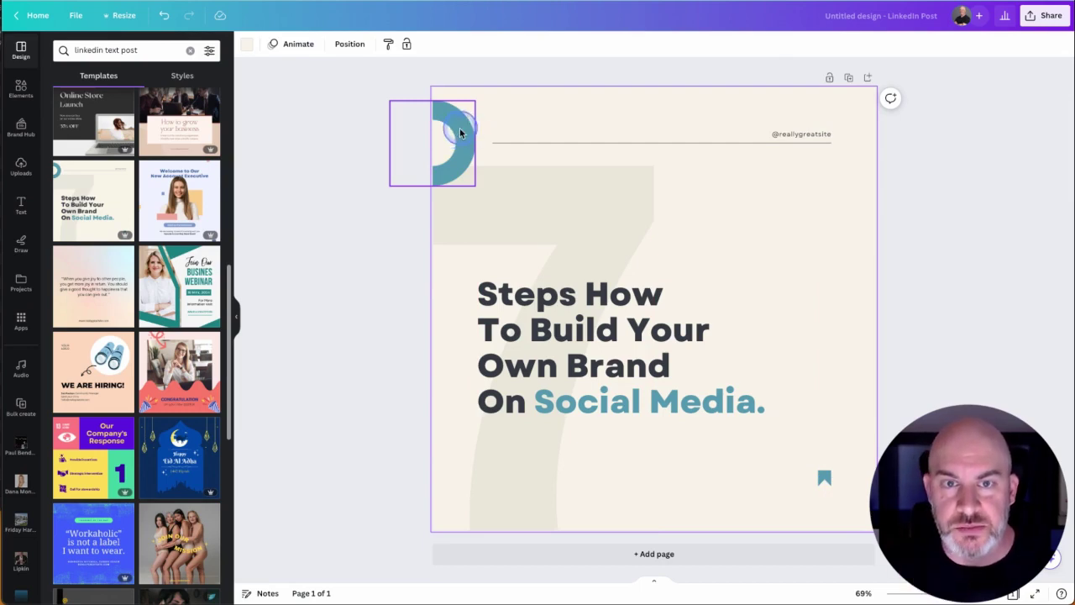
{"action": "left_click", "coordinate": [316, 283]}
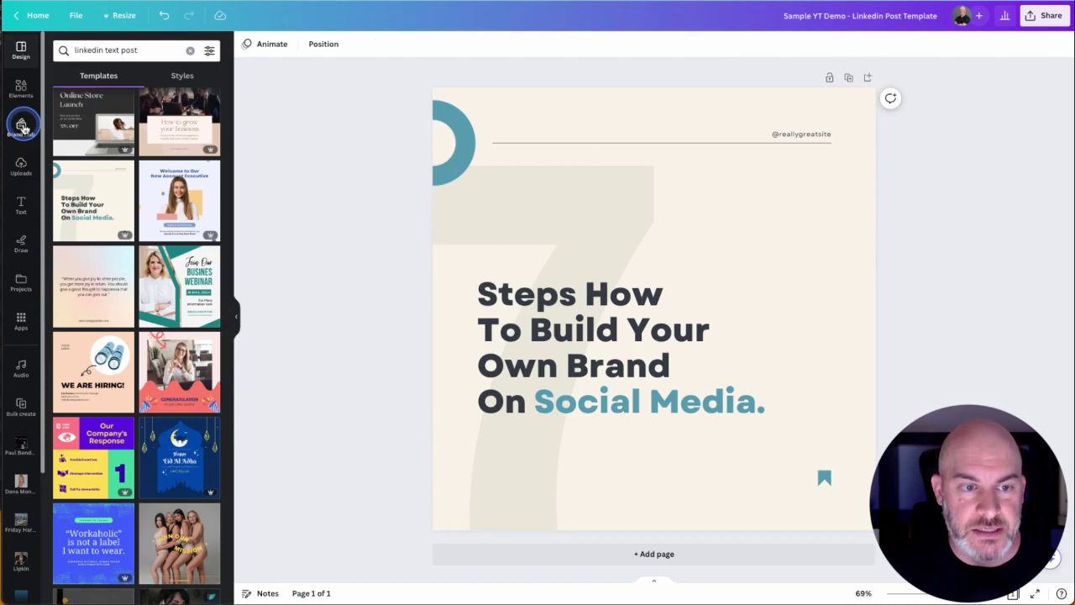
Step: Apply the Going Social palette from Brand Hub, shuffling until the background is navy and the 7 blue
{"action": "left_click", "coordinate": [22, 126]}
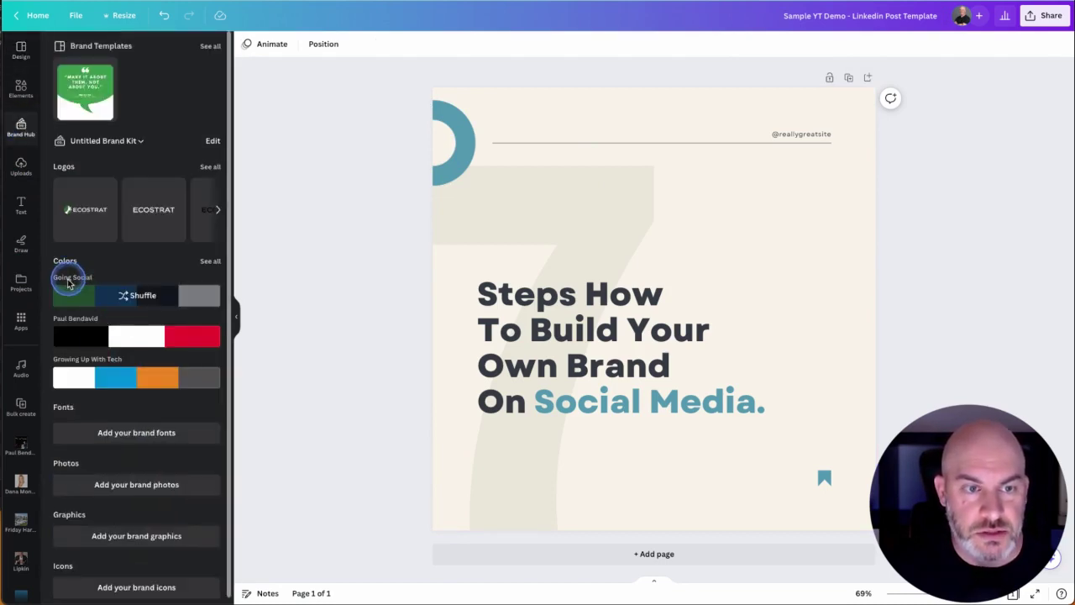
{"action": "left_click", "coordinate": [120, 297]}
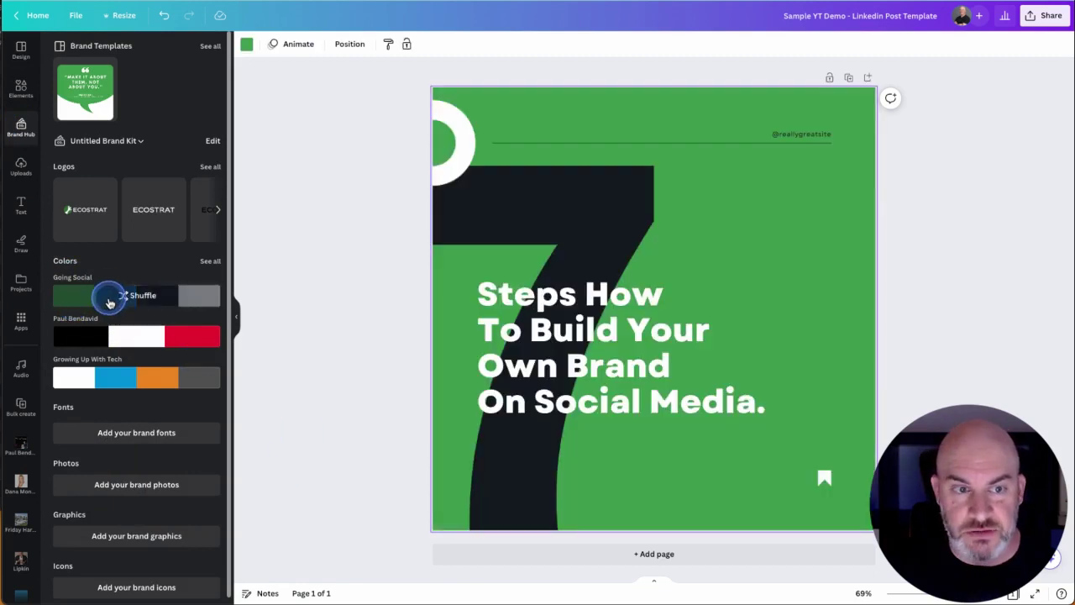
{"action": "left_click", "coordinate": [126, 299]}
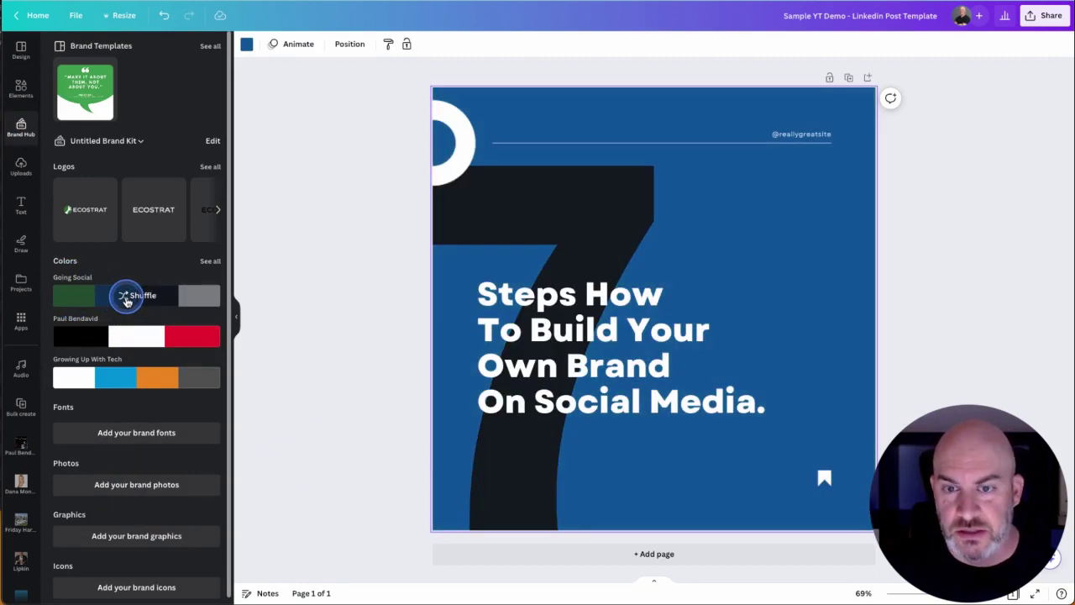
{"action": "left_click", "coordinate": [126, 299]}
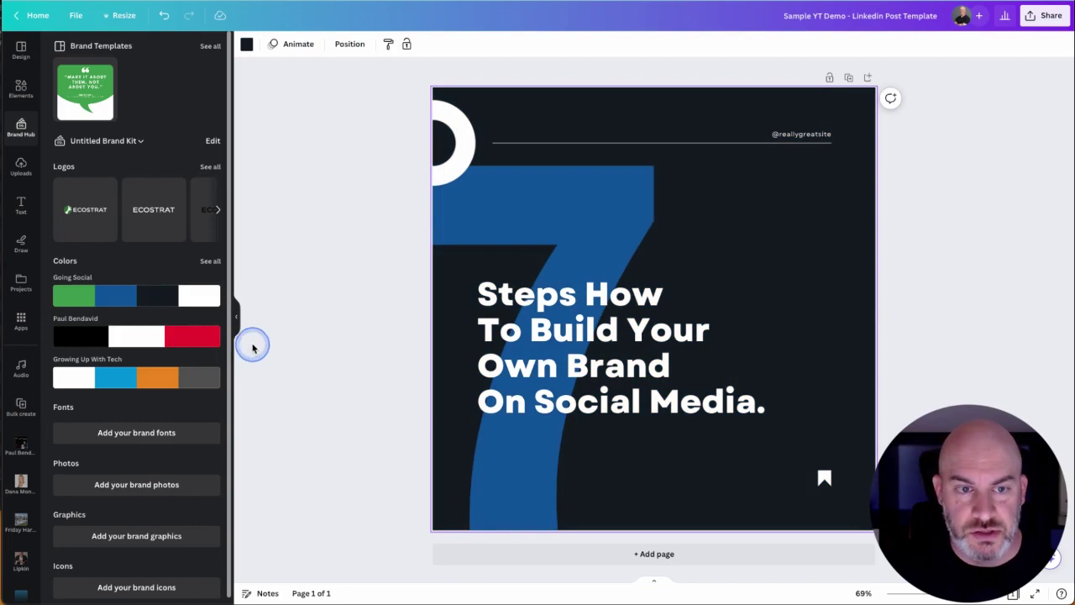
{"action": "scroll", "coordinate": [87, 334], "scroll_direction": "down", "scroll_amount": 1}
{"action": "mouse_move", "coordinate": [87, 334]}
{"action": "scroll", "coordinate": [88, 334], "scroll_direction": "up", "scroll_amount": 1}
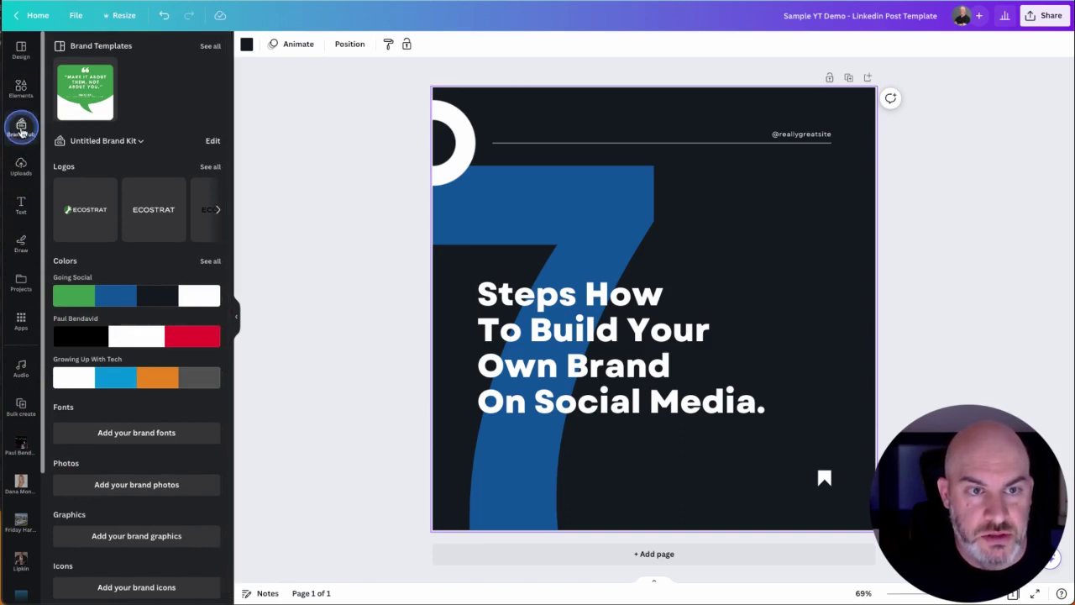
Step: Insert the white goingsocial brand logo, shrunk and placed in the bottom-right corner
{"action": "left_click", "coordinate": [210, 165]}
{"action": "scroll", "coordinate": [187, 491], "scroll_direction": "down", "scroll_amount": 5}
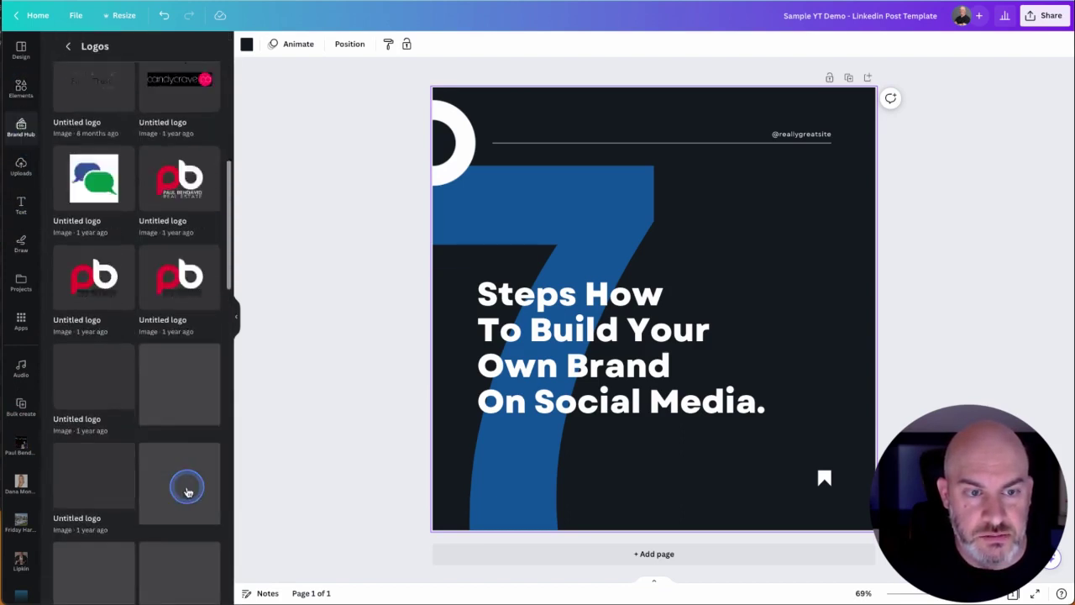
{"action": "scroll", "coordinate": [188, 492], "scroll_direction": "down", "scroll_amount": 15}
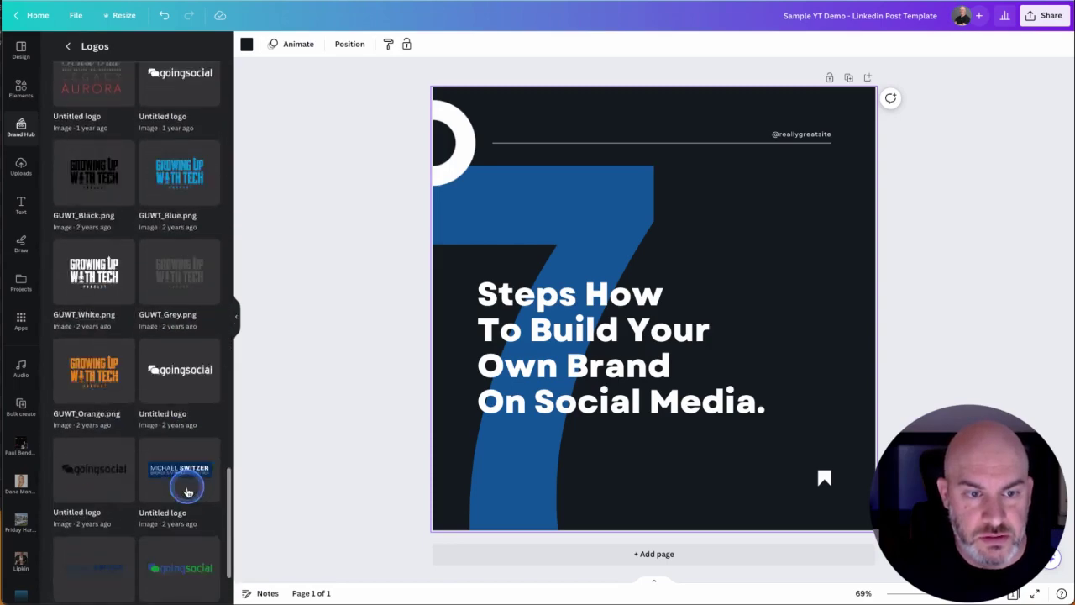
{"action": "scroll", "coordinate": [177, 462], "scroll_direction": "up", "scroll_amount": 2}
{"action": "scroll", "coordinate": [179, 448], "scroll_direction": "up", "scroll_amount": 1}
{"action": "left_click", "coordinate": [179, 441]}
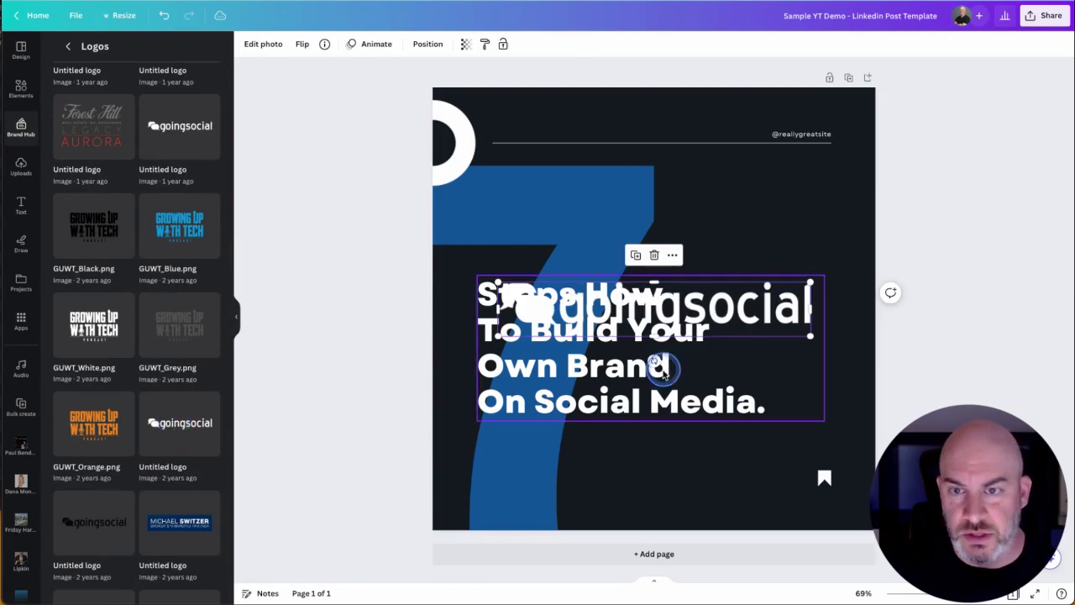
{"action": "left_click_drag", "start_coordinate": [493, 284], "coordinate": [626, 305]}
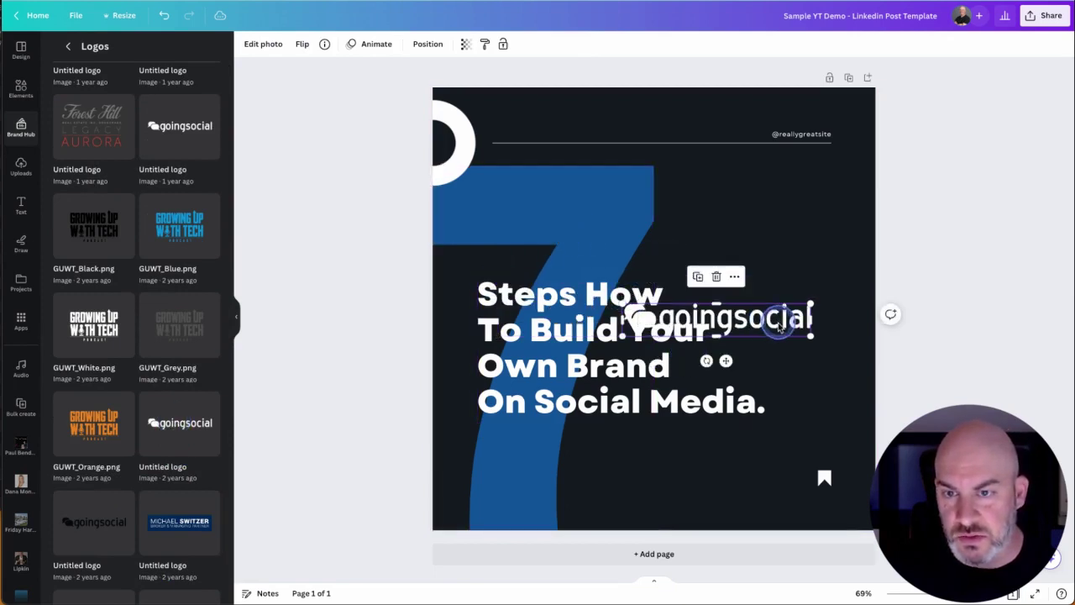
{"action": "left_click_drag", "start_coordinate": [780, 326], "coordinate": [803, 499]}
{"action": "left_click_drag", "start_coordinate": [662, 512], "coordinate": [744, 514]}
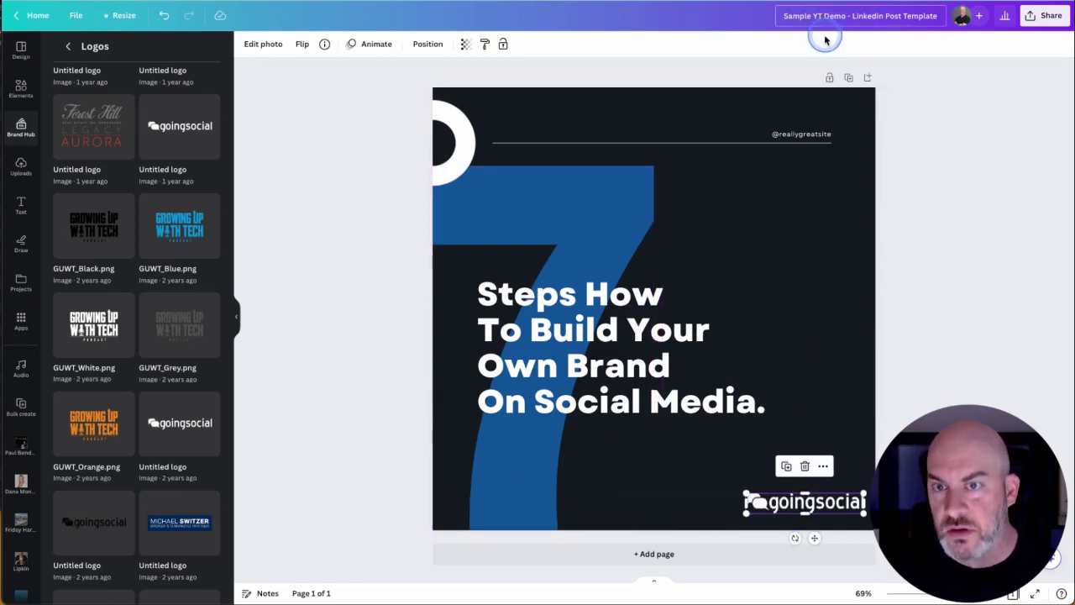
{"action": "left_click", "coordinate": [804, 139]}
{"action": "left_click", "coordinate": [804, 136]}
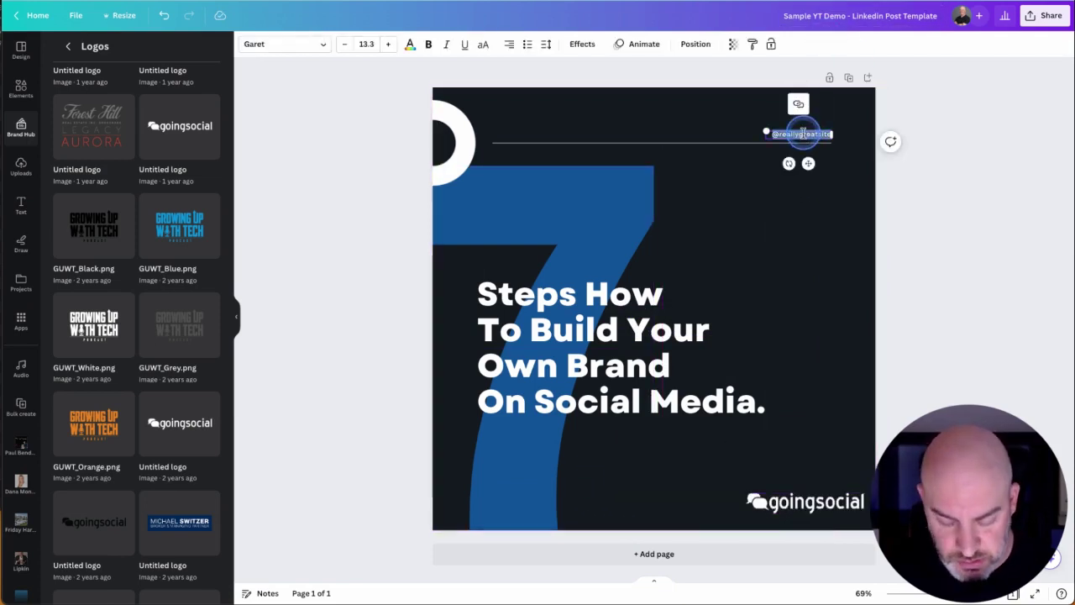
{"action": "type", "text": "@goingsocial"}
{"action": "left_click", "coordinate": [901, 242]}
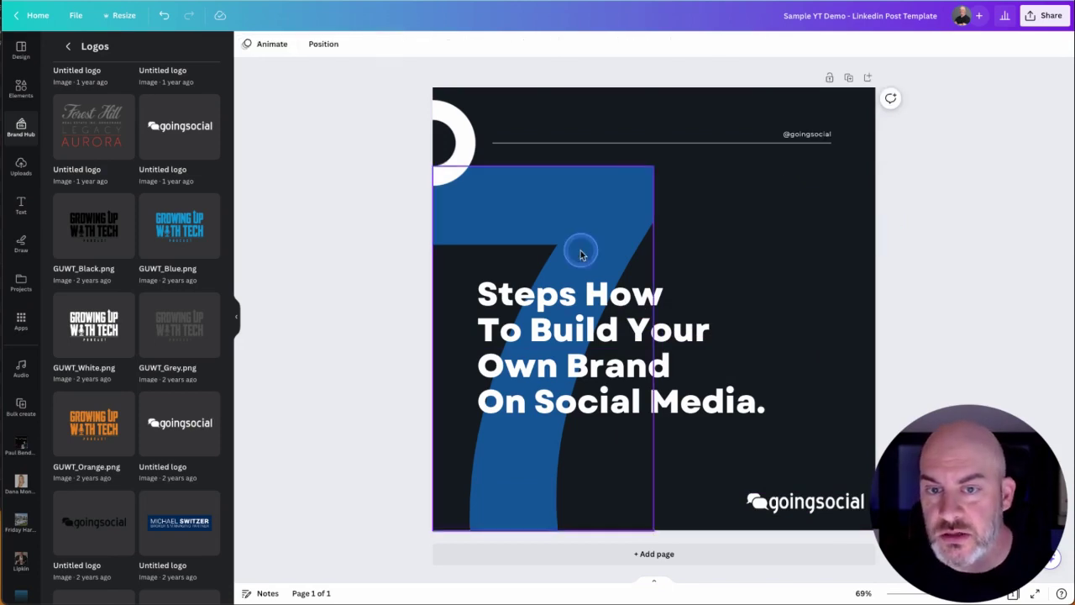
Step: Test rotating the blue 7 in crop mode, leave it upright, and show the Text options
{"action": "double_click", "coordinate": [577, 208]}
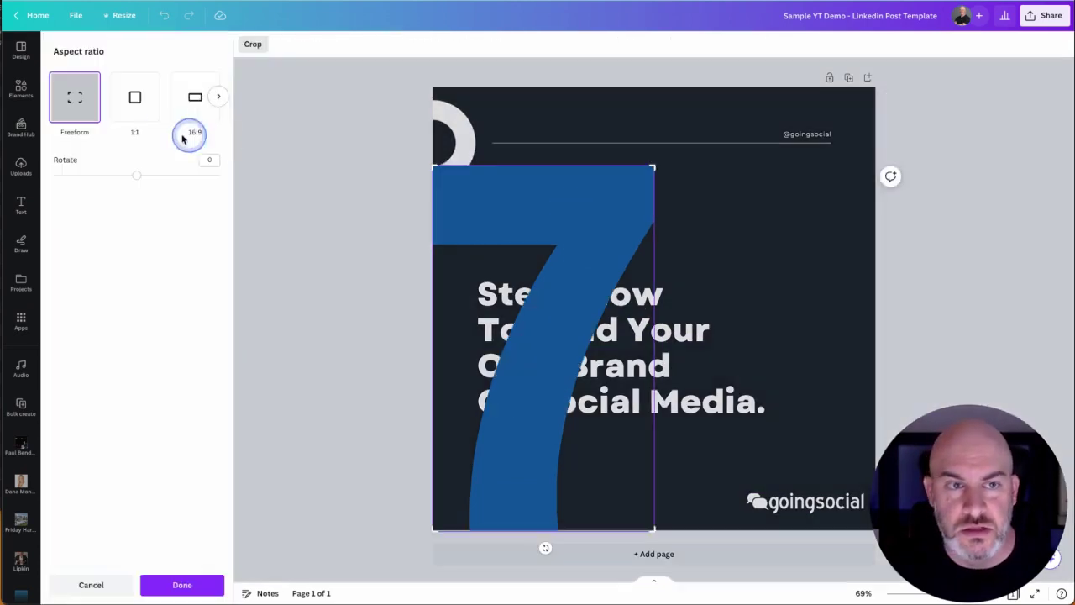
{"action": "left_click", "coordinate": [307, 373]}
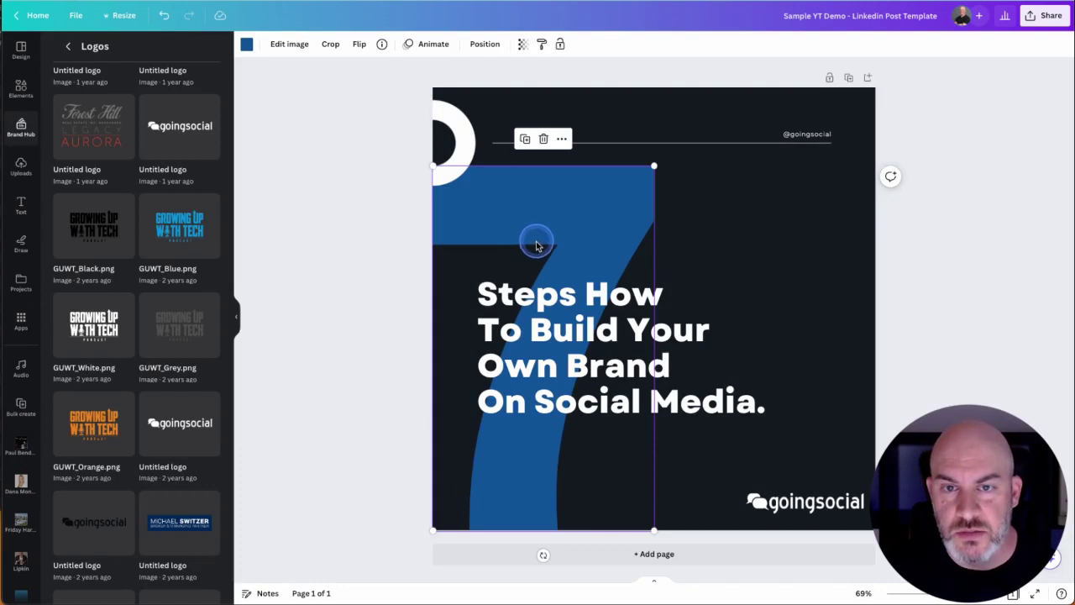
{"action": "double_click", "coordinate": [554, 218]}
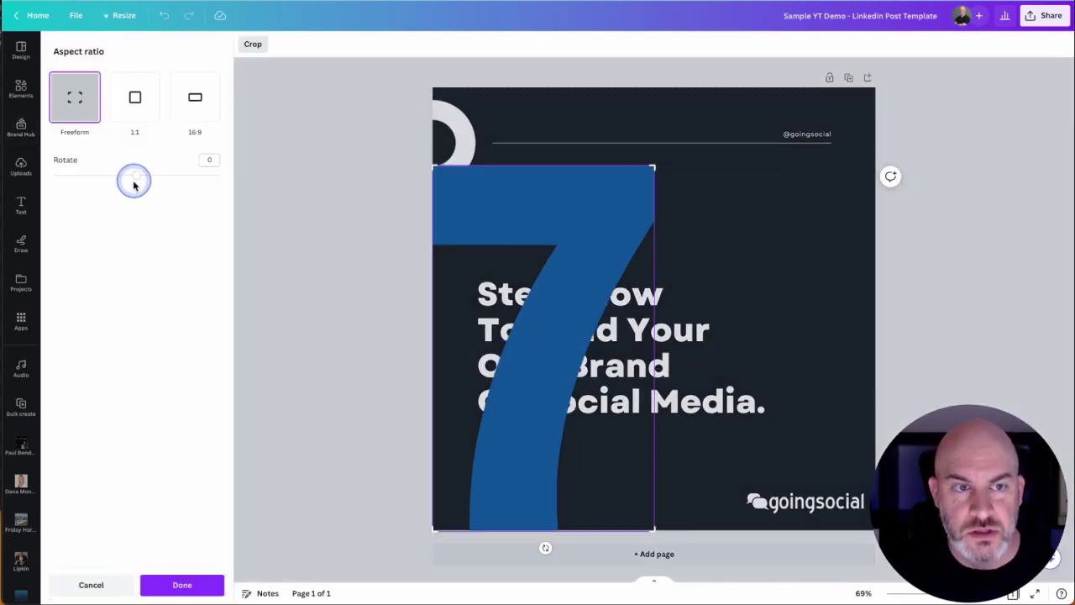
{"action": "mouse_move", "coordinate": [138, 178]}
{"action": "left_mouse_down"}
{"action": "mouse_move", "coordinate": [93, 176]}
{"action": "mouse_move", "coordinate": [151, 181]}
{"action": "mouse_move", "coordinate": [126, 180]}
{"action": "left_mouse_up"}
{"action": "left_click", "coordinate": [456, 72]}
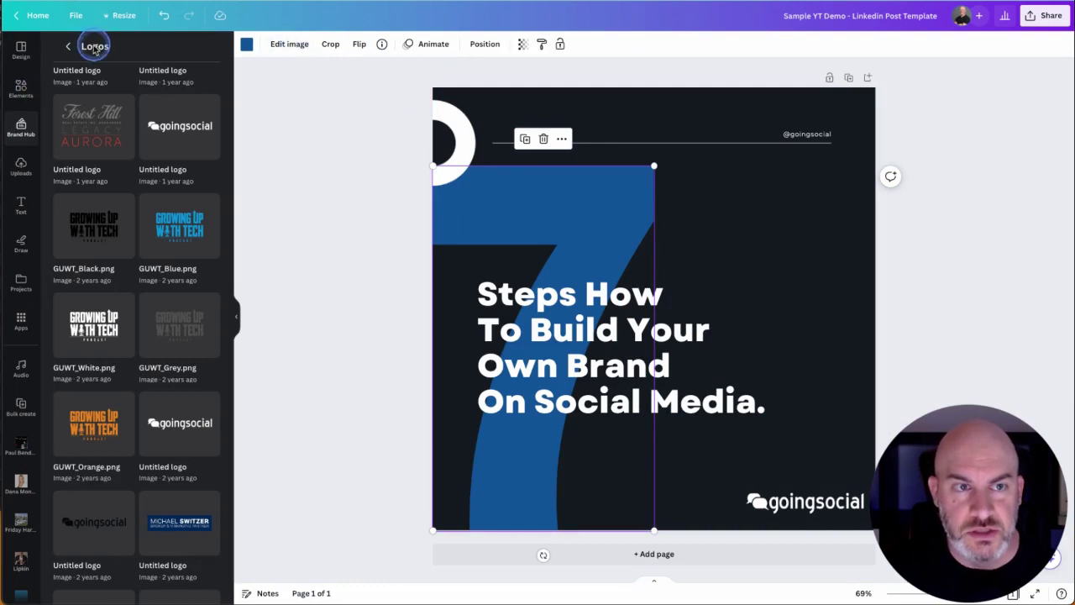
{"action": "left_click", "coordinate": [68, 46]}
{"action": "left_click", "coordinate": [21, 205]}
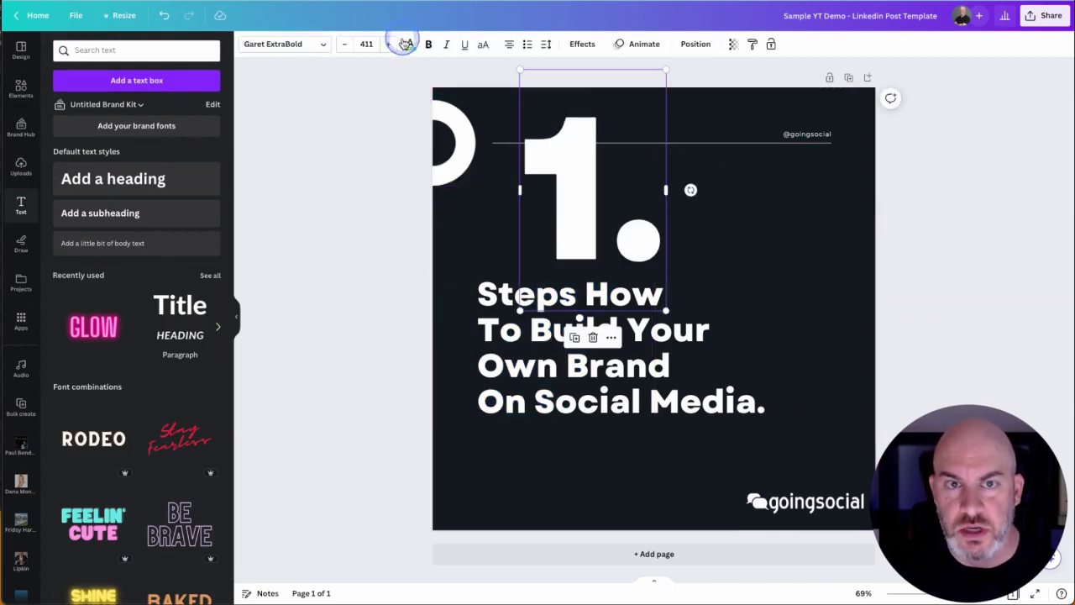
Step: Make the '1.' text brand blue and enlarge it dramatically
{"action": "left_click", "coordinate": [406, 44]}
{"action": "left_click", "coordinate": [93, 189]}
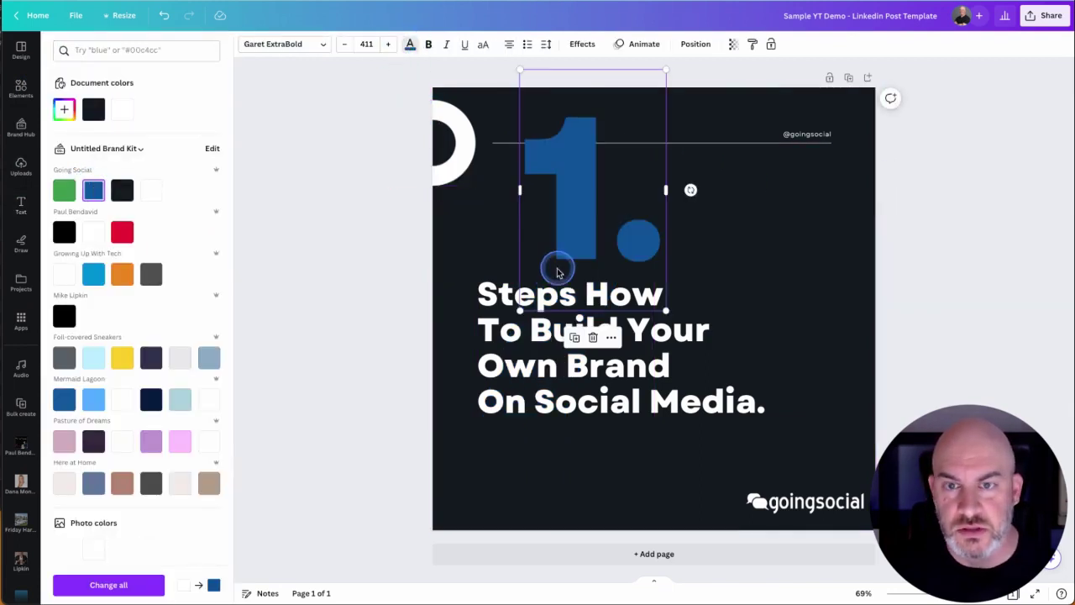
{"action": "left_click_drag", "start_coordinate": [557, 268], "coordinate": [790, 389]}
{"action": "left_click", "coordinate": [702, 396]}
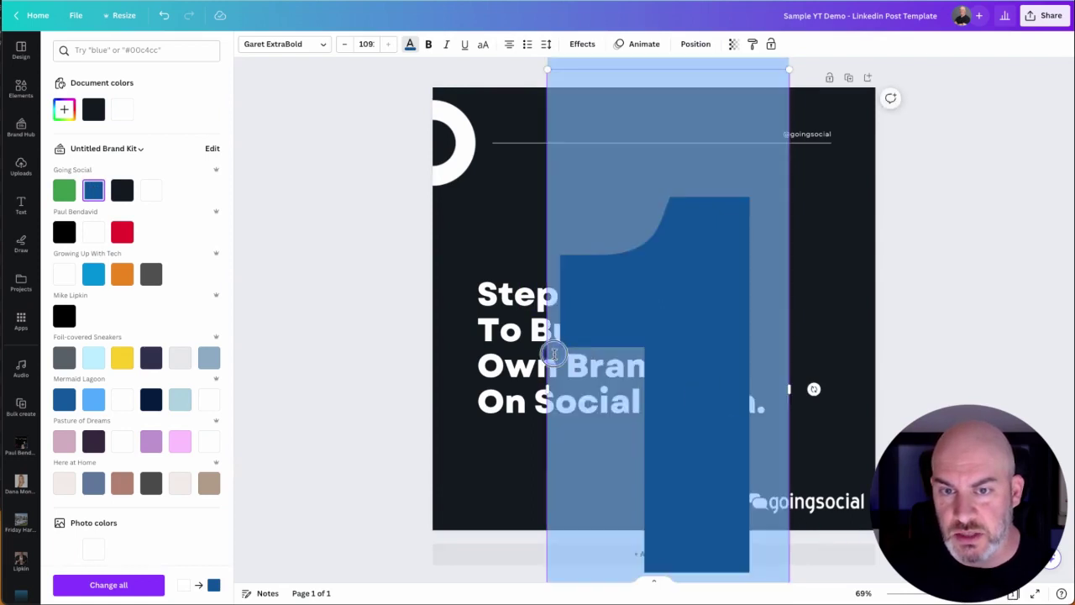
{"action": "key", "text": "Escape"}
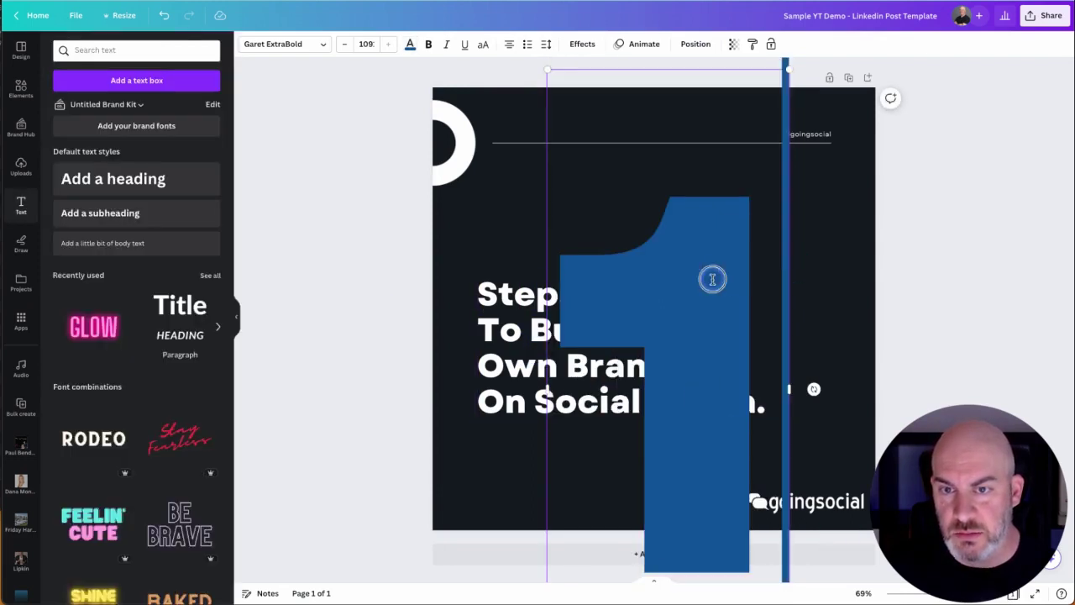
Step: Move the big blue 1 up-left and send it to the back behind the headline
{"action": "mouse_move", "coordinate": [542, 240]}
{"action": "left_mouse_down"}
{"action": "mouse_move", "coordinate": [506, 221]}
{"action": "mouse_move", "coordinate": [543, 227]}
{"action": "left_mouse_up"}
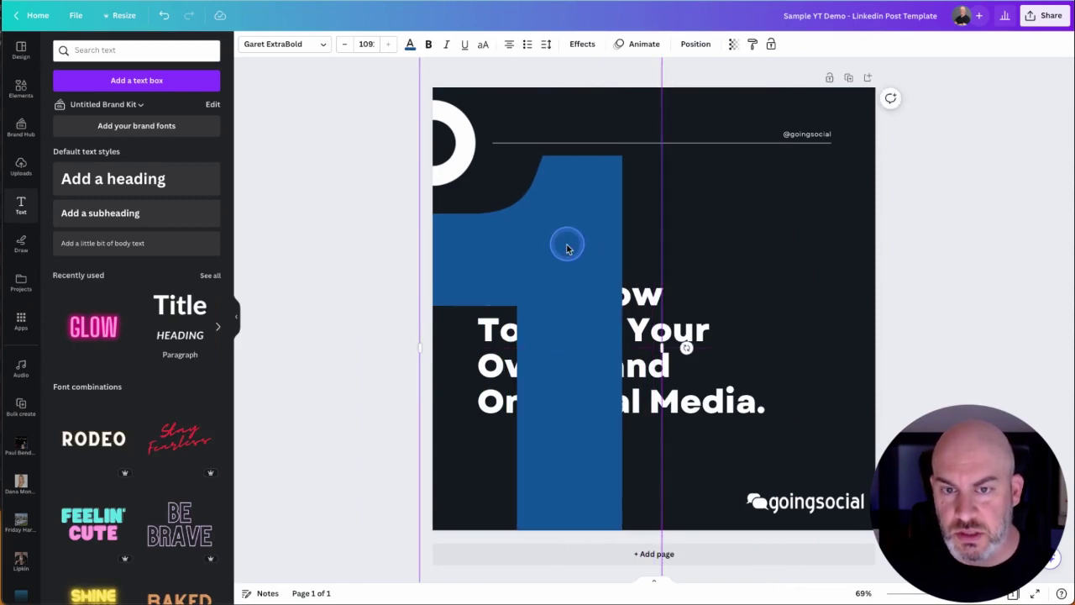
{"action": "right_click", "coordinate": [568, 249]}
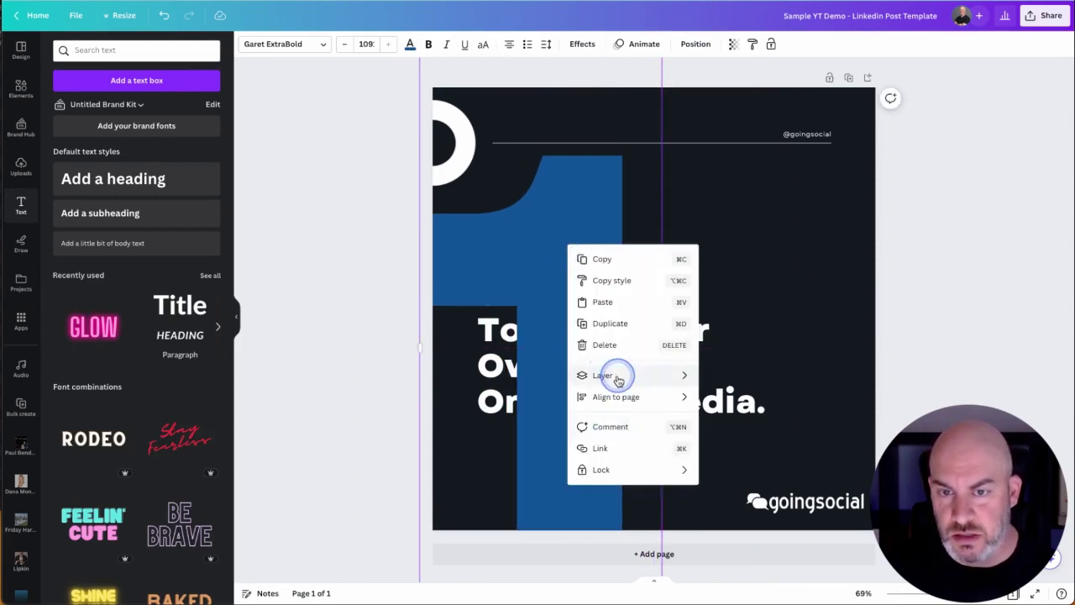
{"action": "mouse_move", "coordinate": [619, 380]}
{"action": "left_click", "coordinate": [747, 443]}
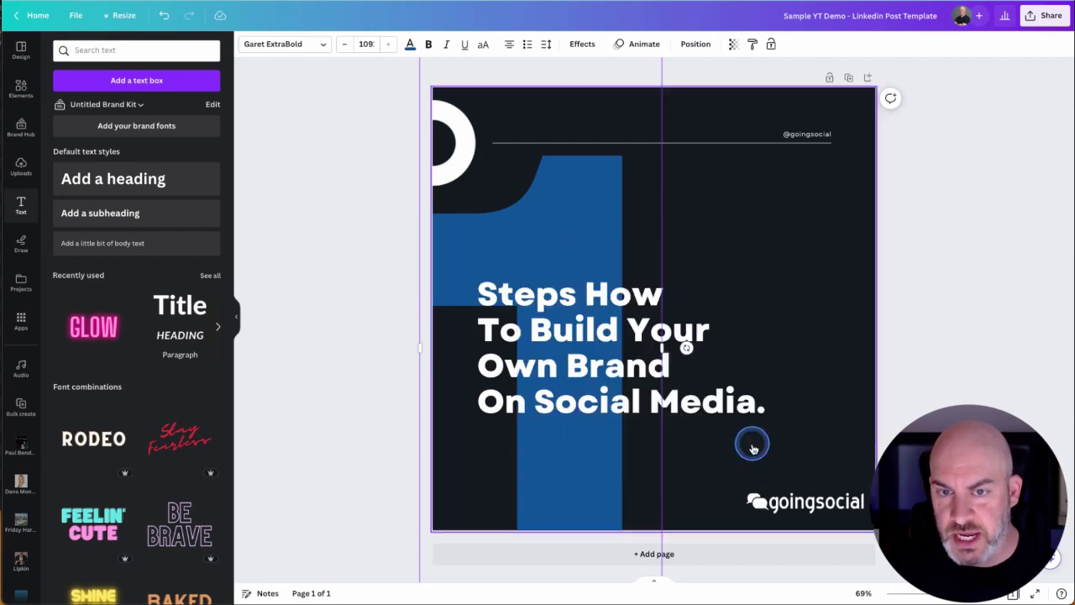
{"action": "left_click", "coordinate": [471, 145]}
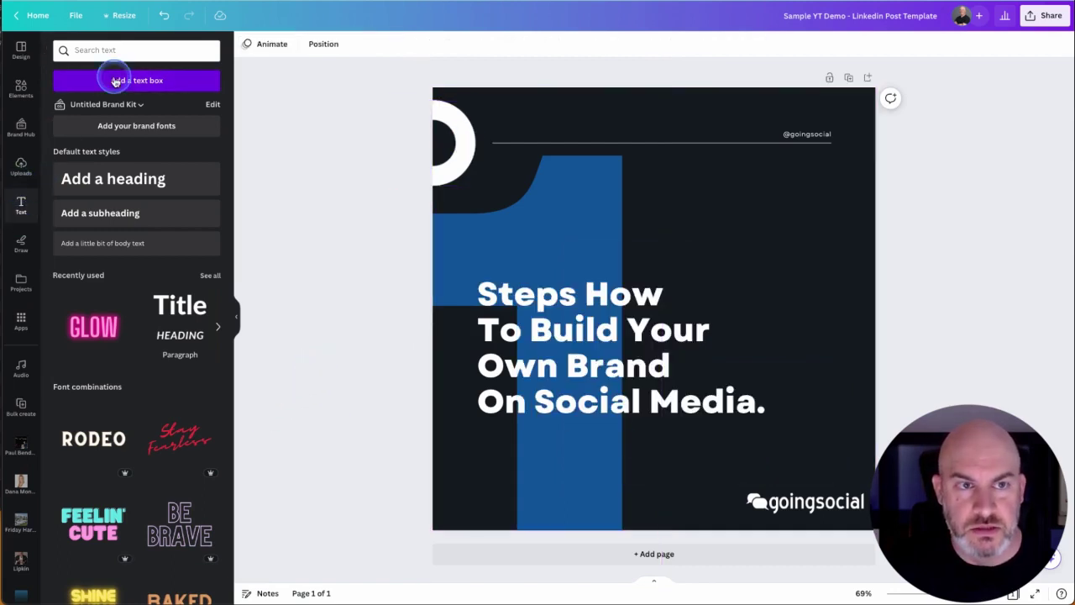
Step: Search Elements for LinkedIn logo graphics
{"action": "left_click", "coordinate": [117, 52]}
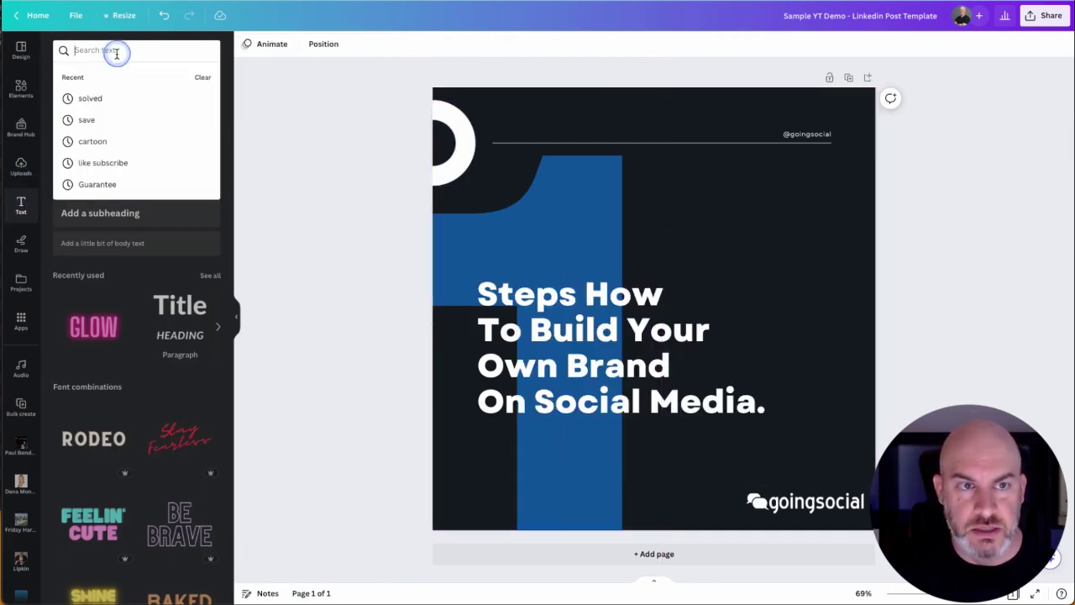
{"action": "left_click", "coordinate": [21, 88]}
{"action": "left_click", "coordinate": [136, 50]}
{"action": "type", "text": "linkedin"}
{"action": "key", "text": "Return"}
{"action": "left_click", "coordinate": [210, 134]}
{"action": "scroll", "coordinate": [161, 430], "scroll_direction": "down", "scroll_amount": 10}
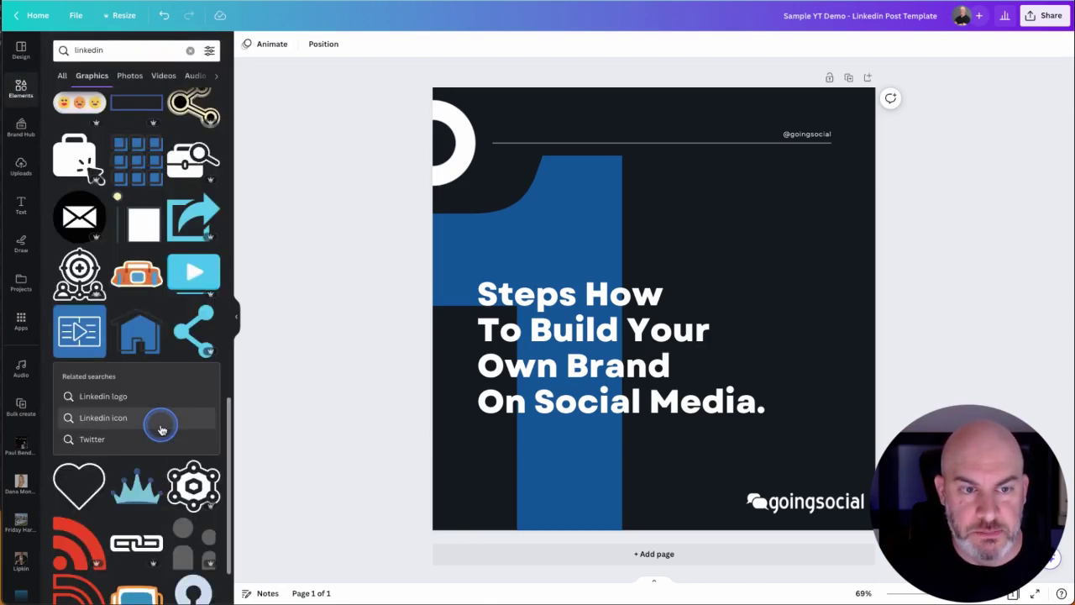
{"action": "left_click", "coordinate": [105, 395]}
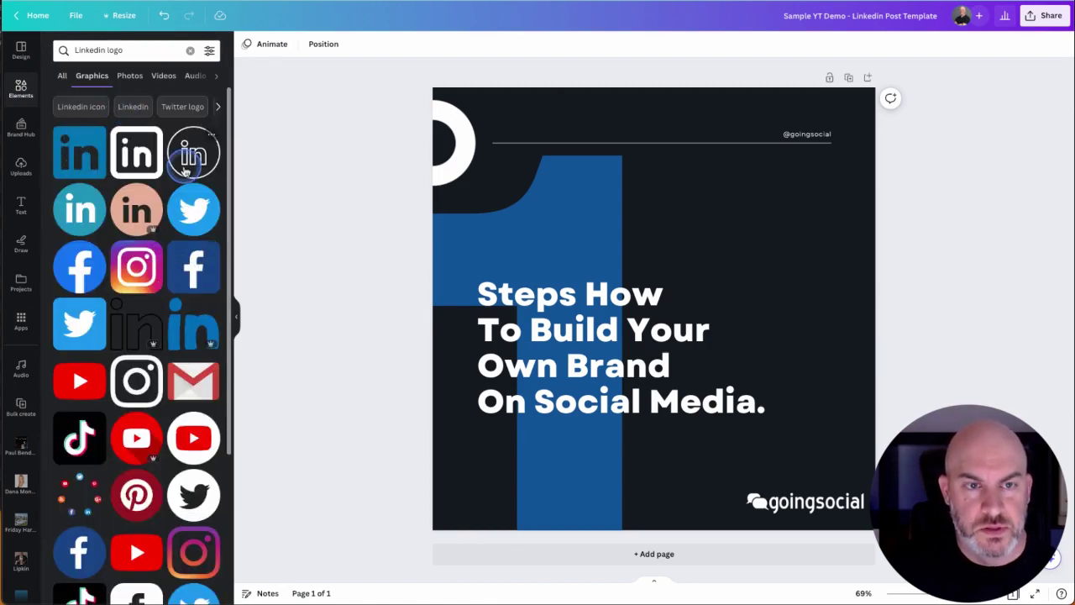
Step: Add the outlined LinkedIn logo, colour it white and shrink it at the top-left
{"action": "left_click", "coordinate": [139, 161]}
{"action": "left_click", "coordinate": [246, 44]}
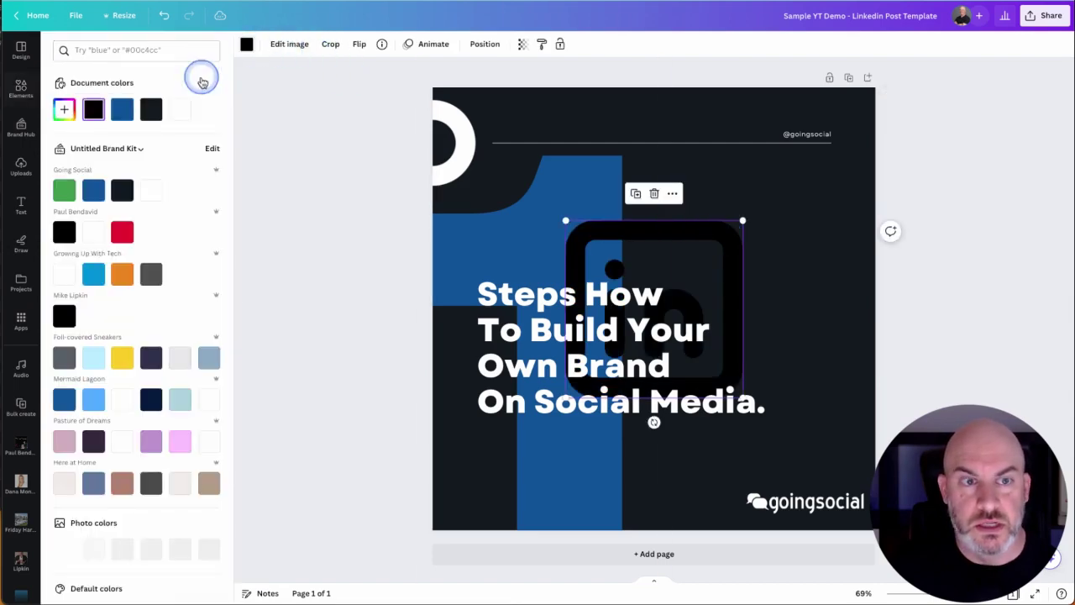
{"action": "left_click", "coordinate": [179, 109]}
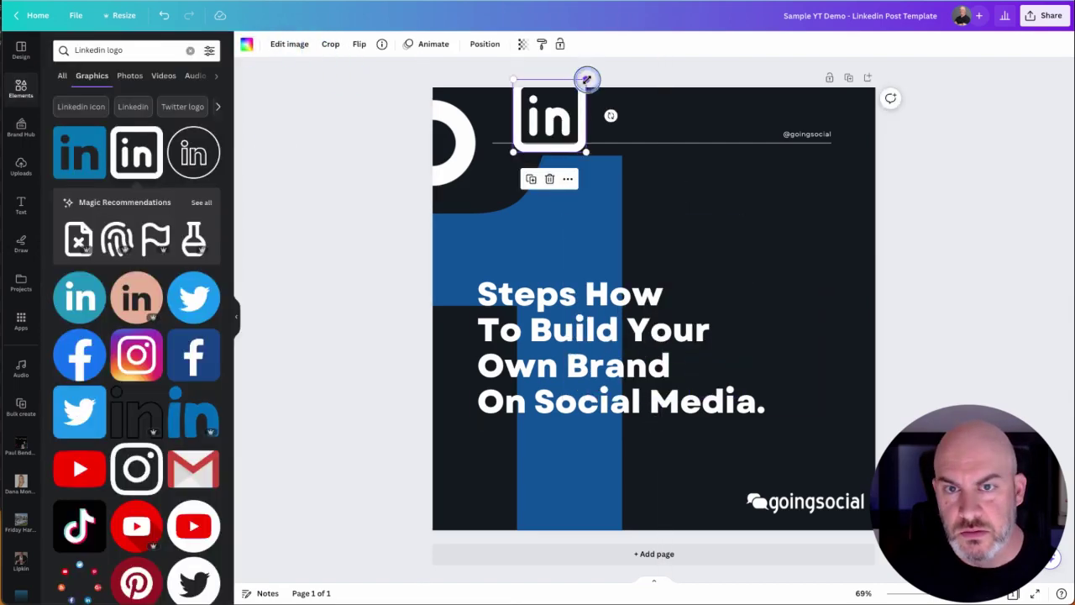
{"action": "left_click_drag", "start_coordinate": [587, 80], "coordinate": [521, 127]}
{"action": "left_click", "coordinate": [706, 168]}
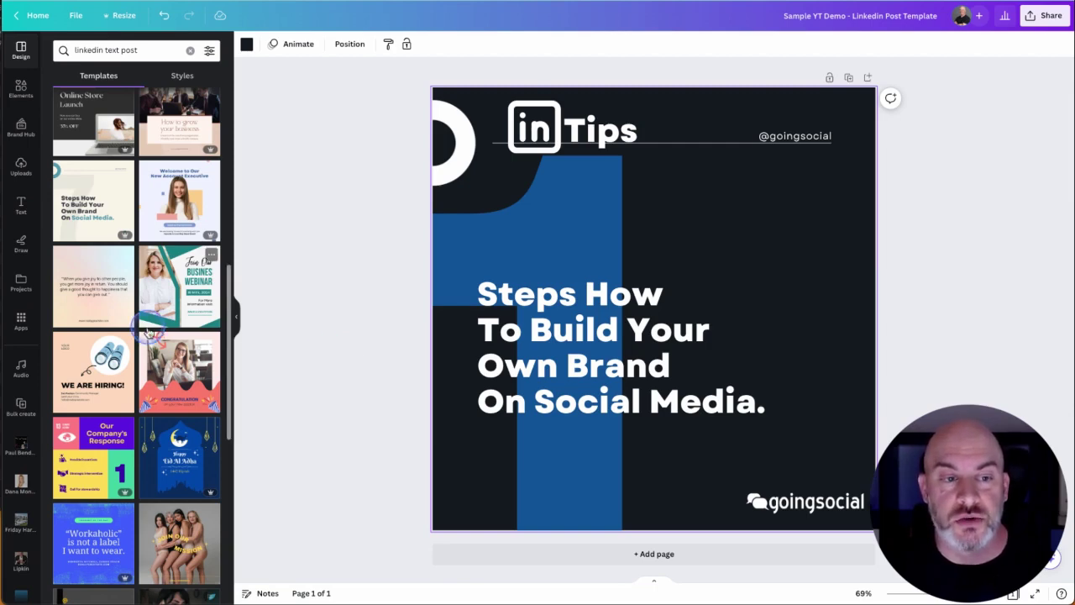
Step: Launch Bulk create from the Apps sidebar
{"action": "left_click", "coordinate": [21, 320]}
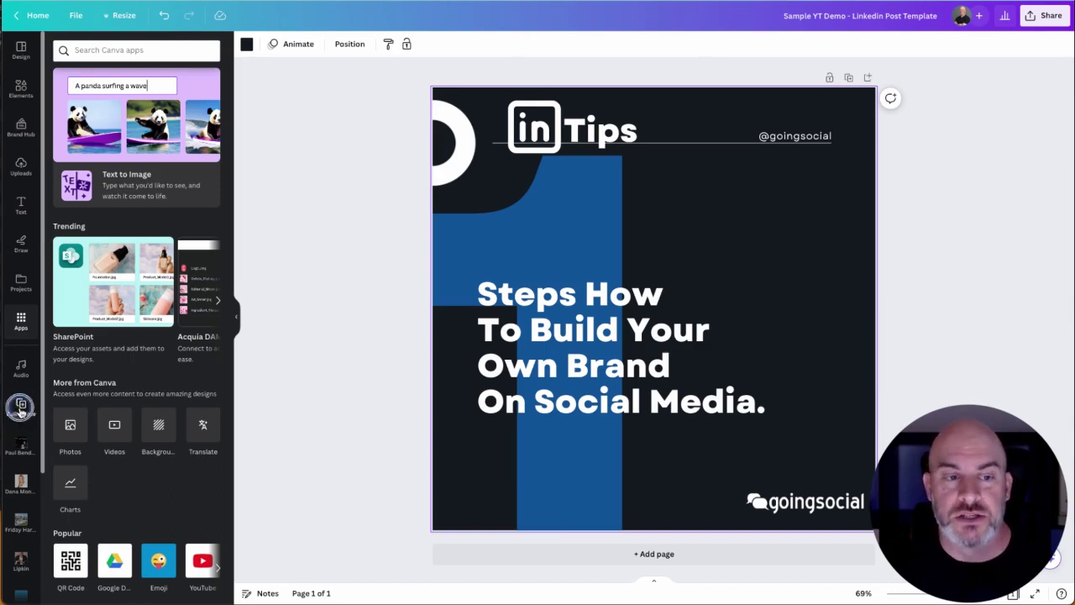
{"action": "left_click", "coordinate": [21, 408]}
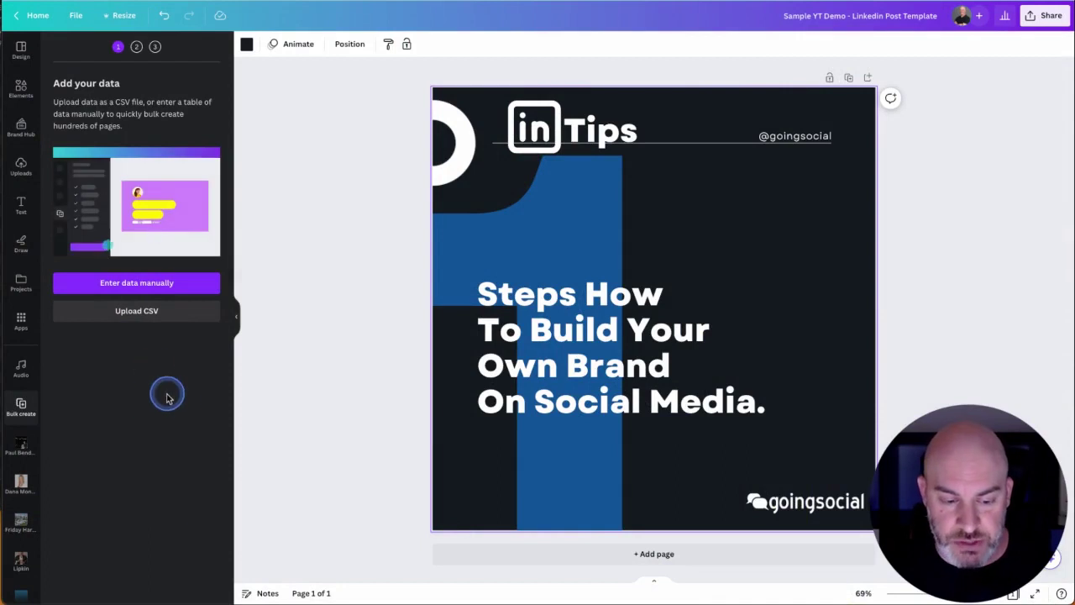
Step: Enter data manually with two columns named Number and Post copy
{"action": "left_click", "coordinate": [192, 293]}
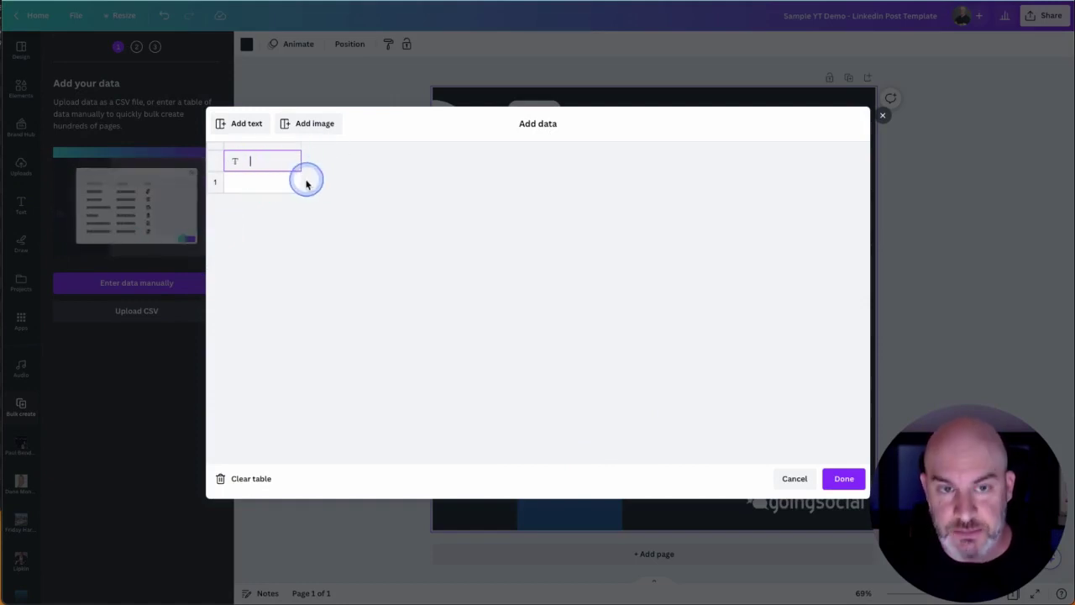
{"action": "left_click", "coordinate": [259, 171]}
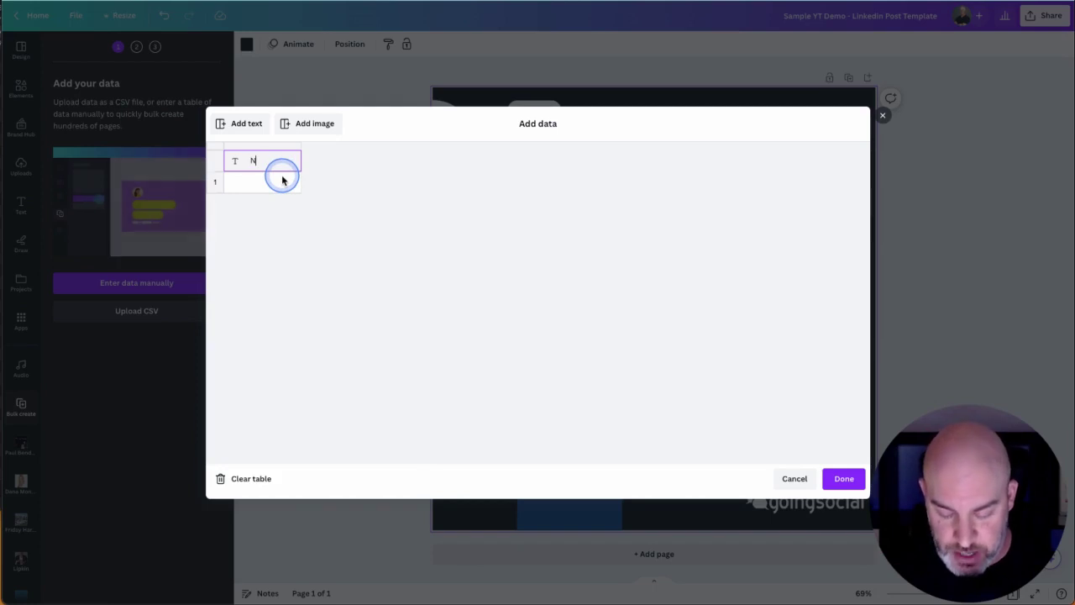
{"action": "type", "text": "Number"}
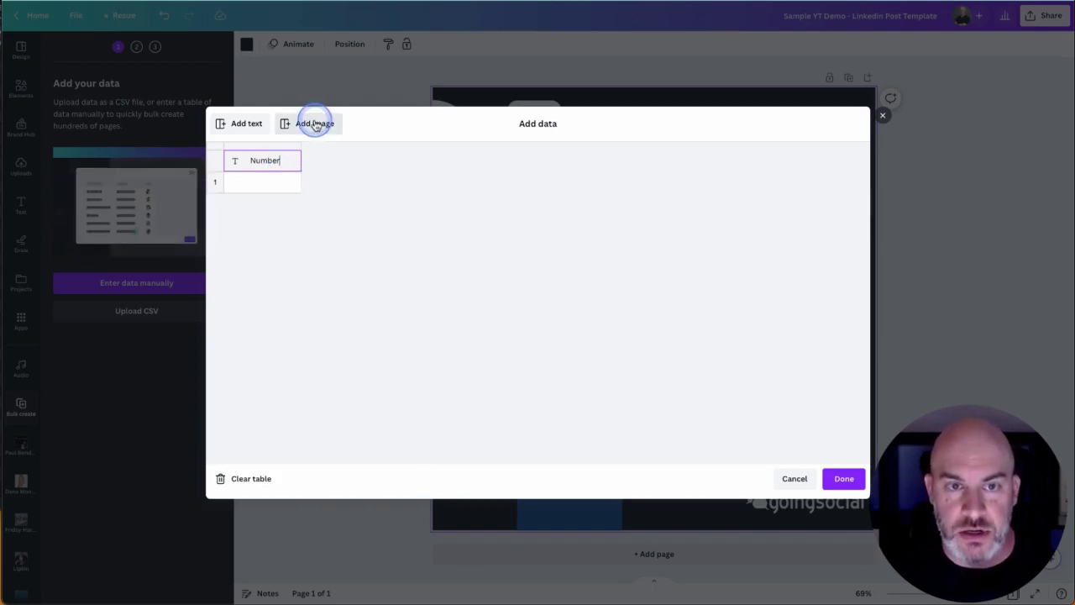
{"action": "left_click", "coordinate": [252, 126]}
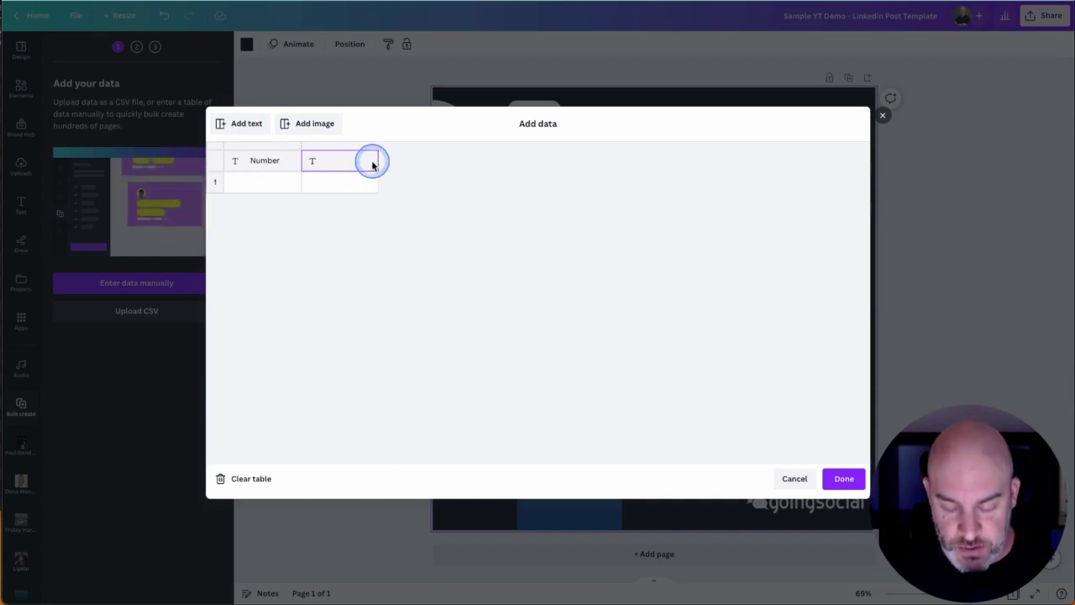
{"action": "type", "text": "Post copy"}
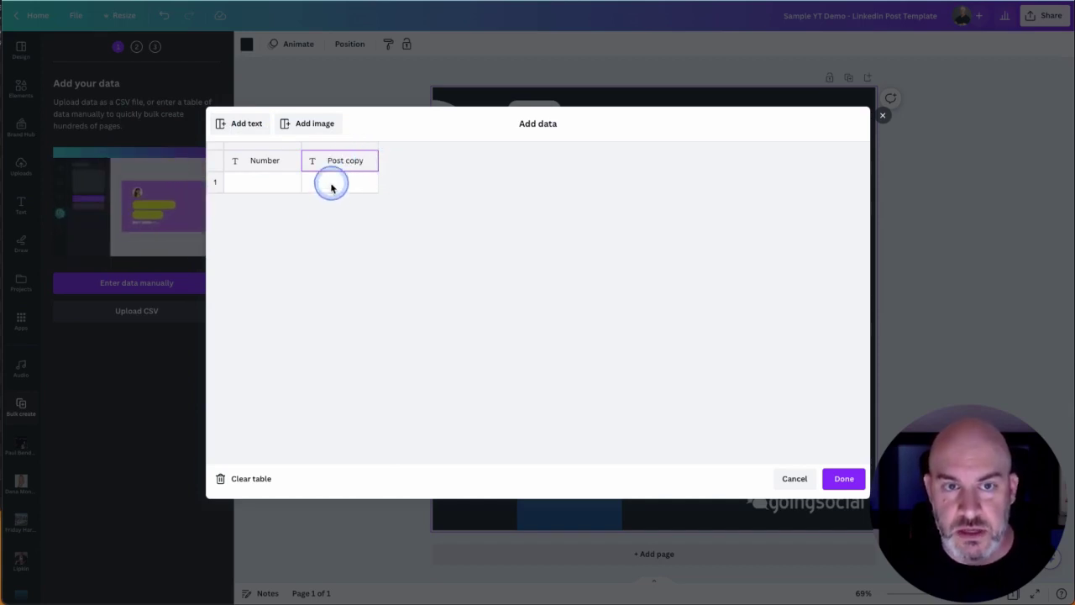
{"action": "left_click", "coordinate": [329, 183]}
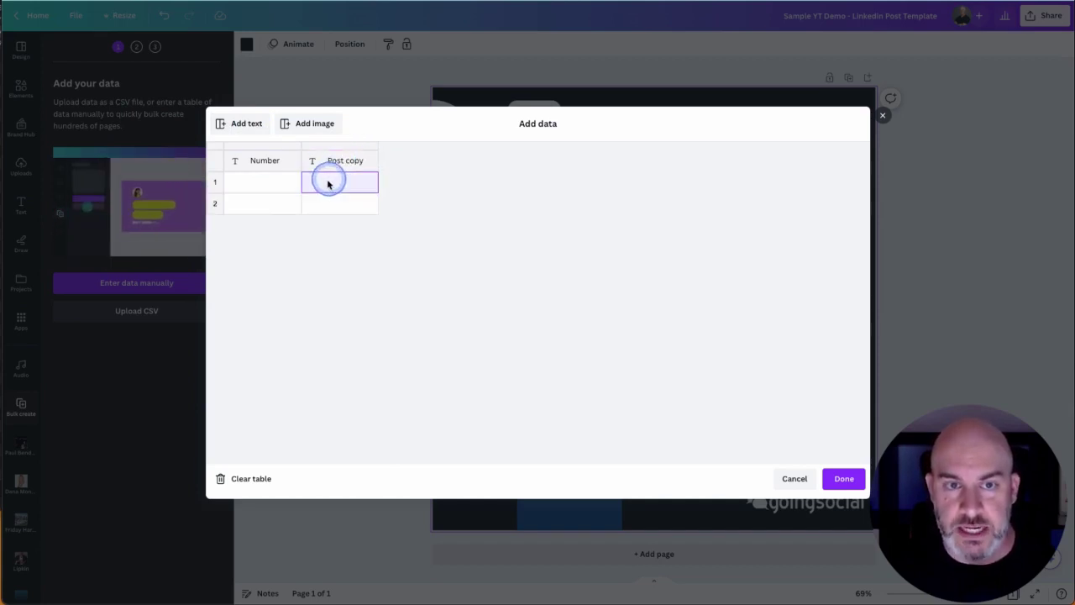
Step: Number the rows 1–5 and paste the first tip into row 1's Post copy
{"action": "left_click", "coordinate": [275, 186]}
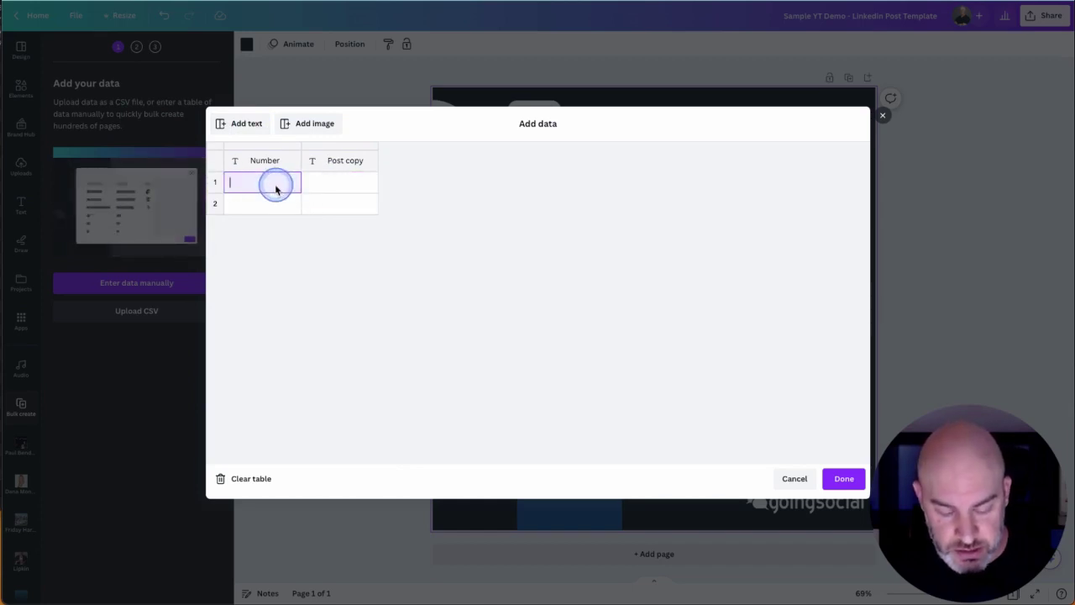
{"action": "type", "text": "1"}
{"action": "left_click", "coordinate": [250, 203]}
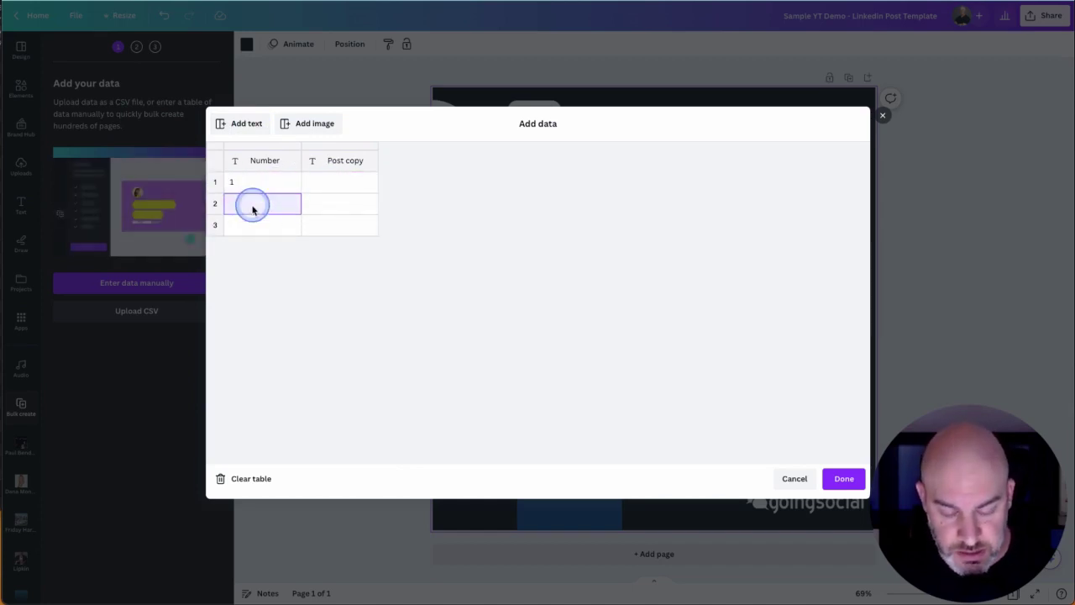
{"action": "type", "text": "2"}
{"action": "left_click", "coordinate": [246, 224]}
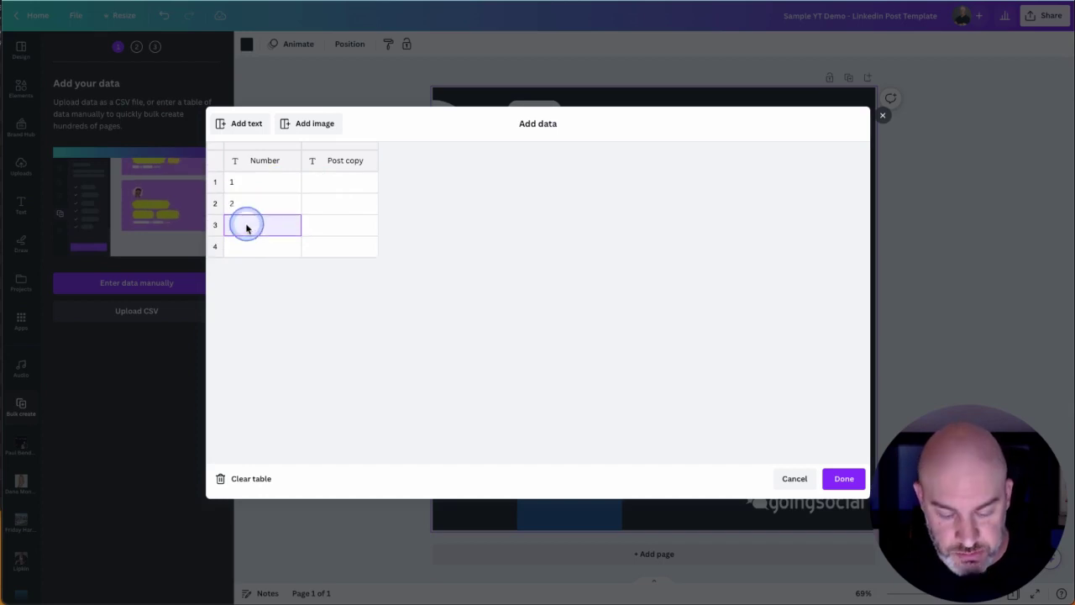
{"action": "type", "text": "3"}
{"action": "left_click", "coordinate": [250, 250]}
{"action": "type", "text": "45"}
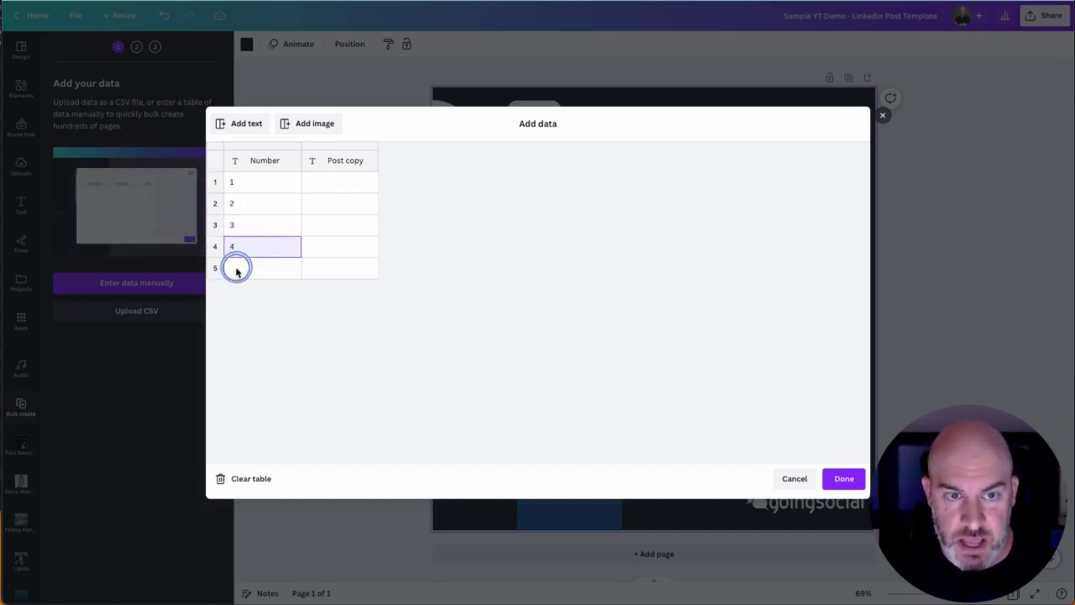
{"action": "left_click", "coordinate": [232, 268]}
{"action": "type", "text": "5"}
{"action": "left_click", "coordinate": [338, 183]}
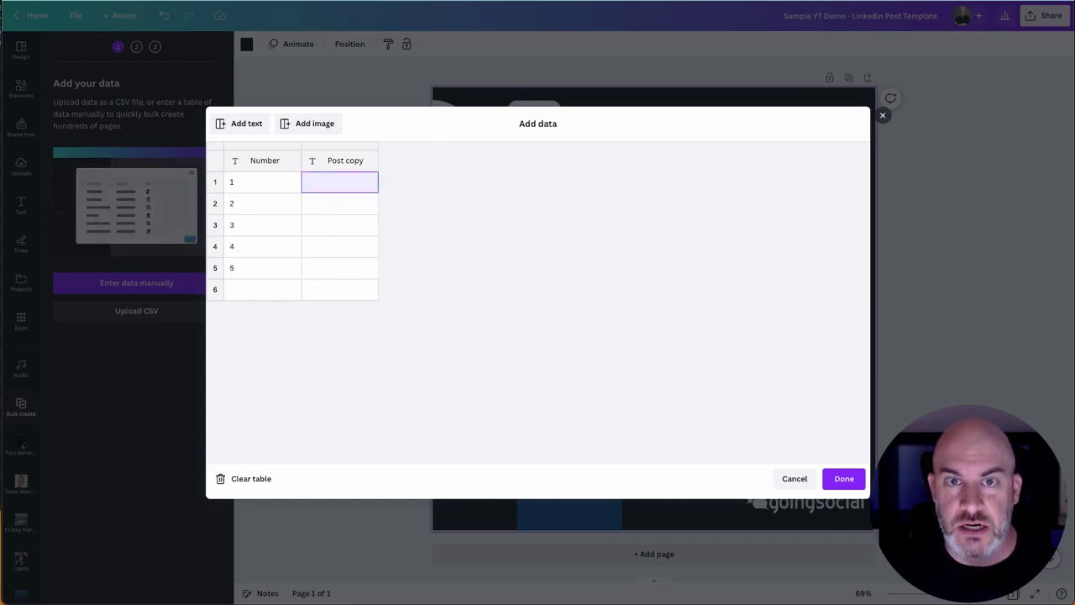
{"action": "left_click", "coordinate": [350, 193]}
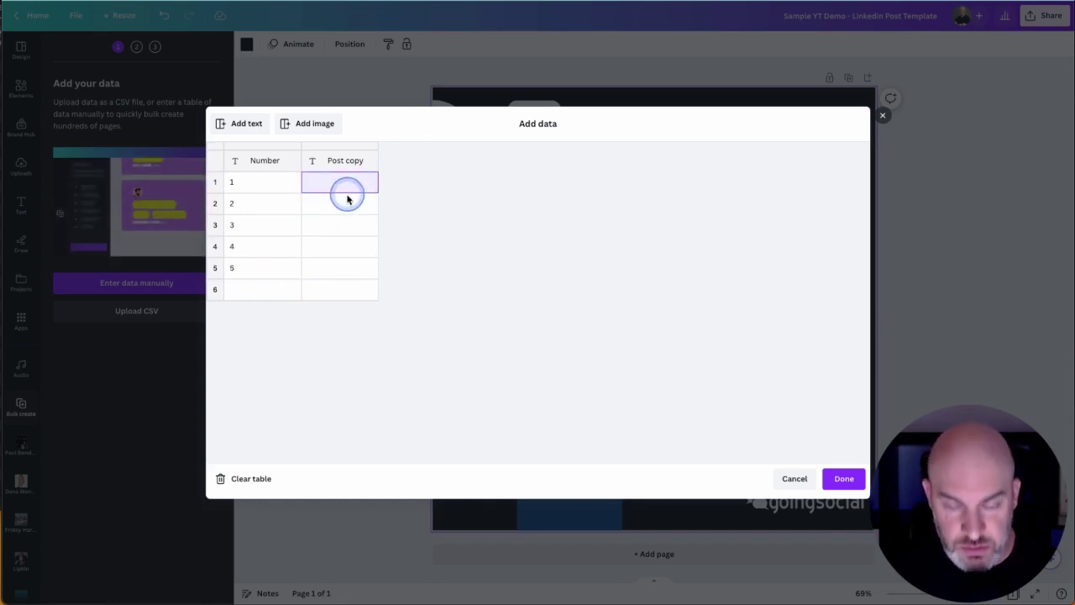
{"action": "key", "text": "ctrl+v"}
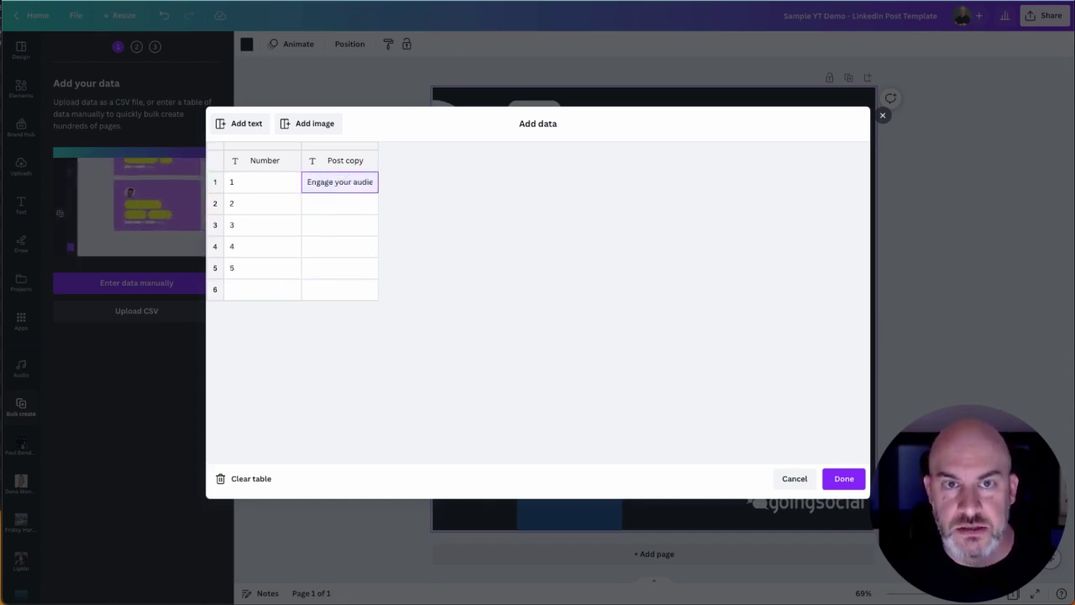
Step: Copy the third tip from the Magic Write document into row 3 of the Post copy column
{"action": "left_click", "coordinate": [389, 271]}
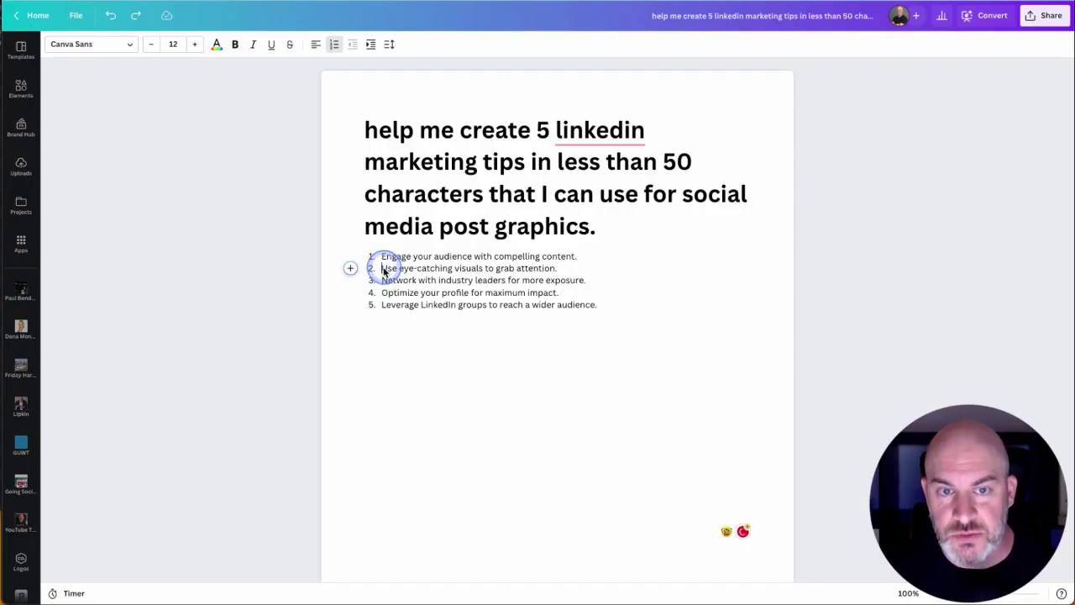
{"action": "left_click_drag", "start_coordinate": [404, 272], "coordinate": [575, 277]}
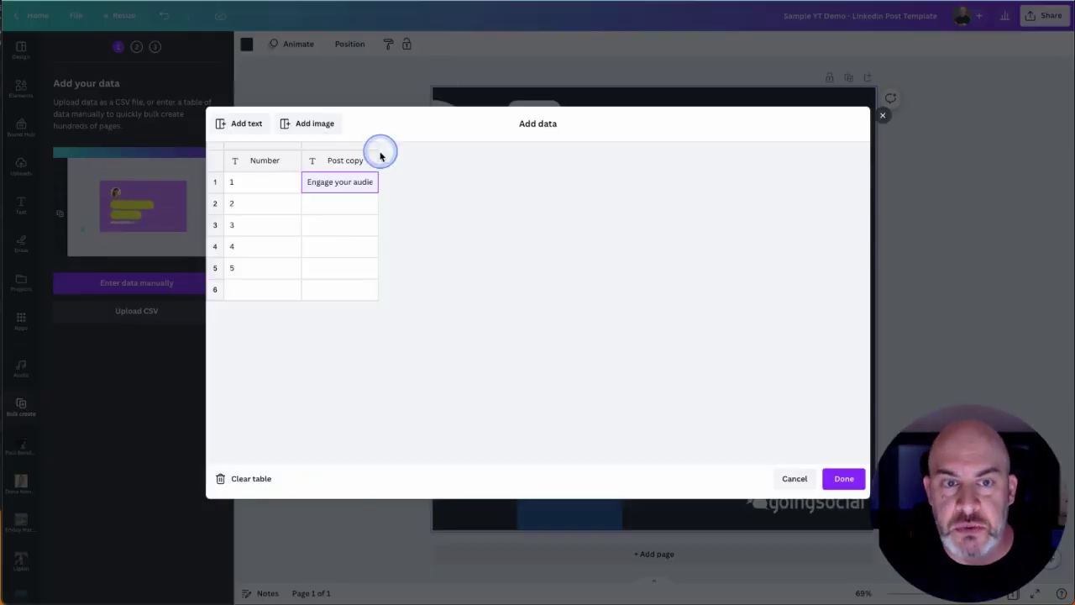
{"action": "left_click", "coordinate": [335, 208]}
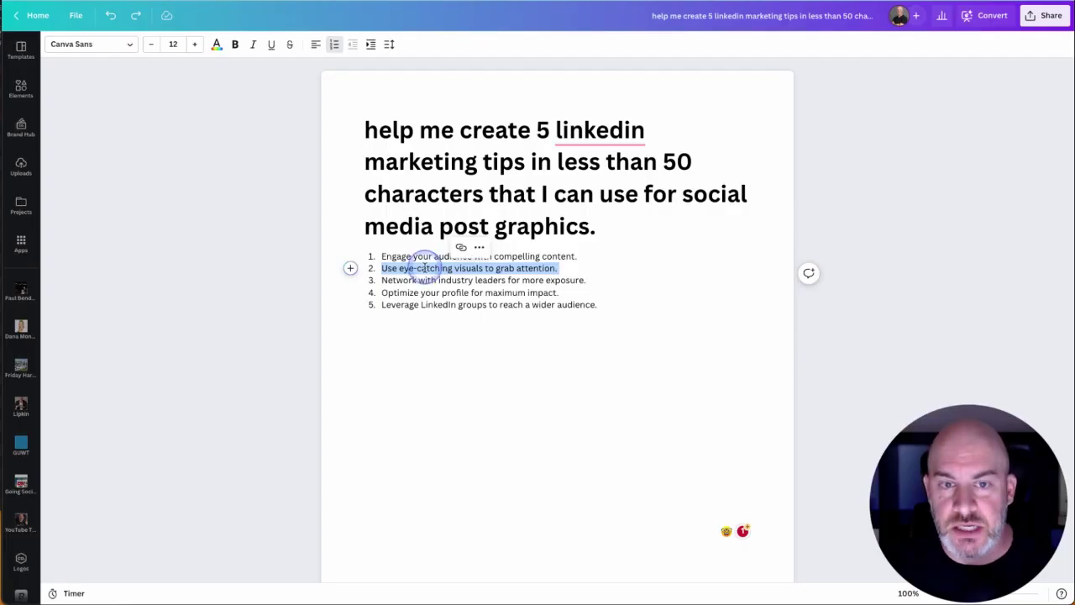
{"action": "left_click", "coordinate": [383, 281]}
{"action": "left_click_drag", "start_coordinate": [383, 280], "coordinate": [598, 282]}
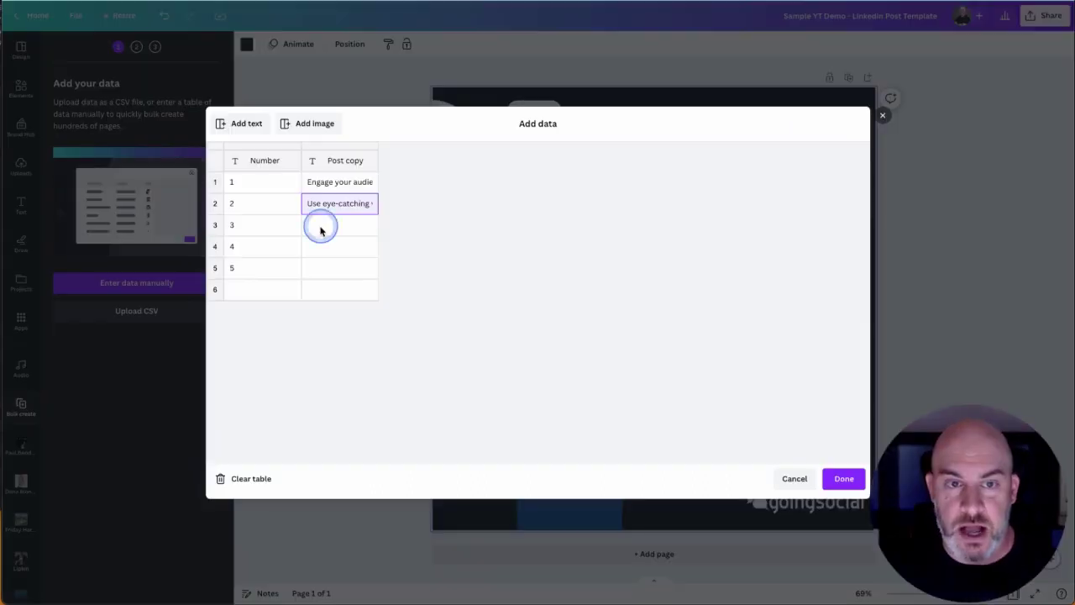
{"action": "left_click", "coordinate": [320, 227]}
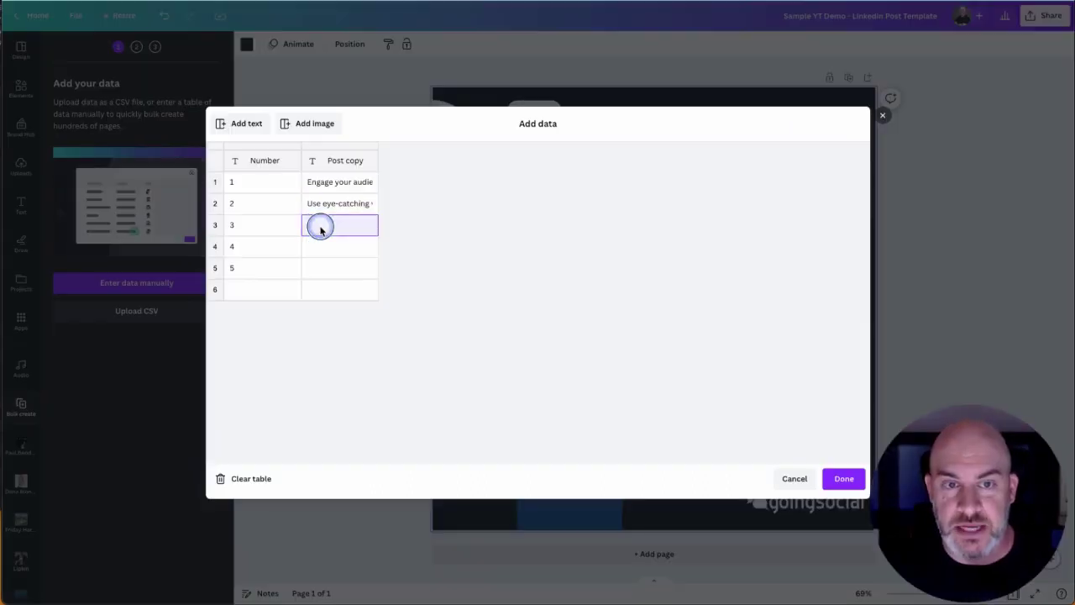
{"action": "key", "text": "ctrl+v"}
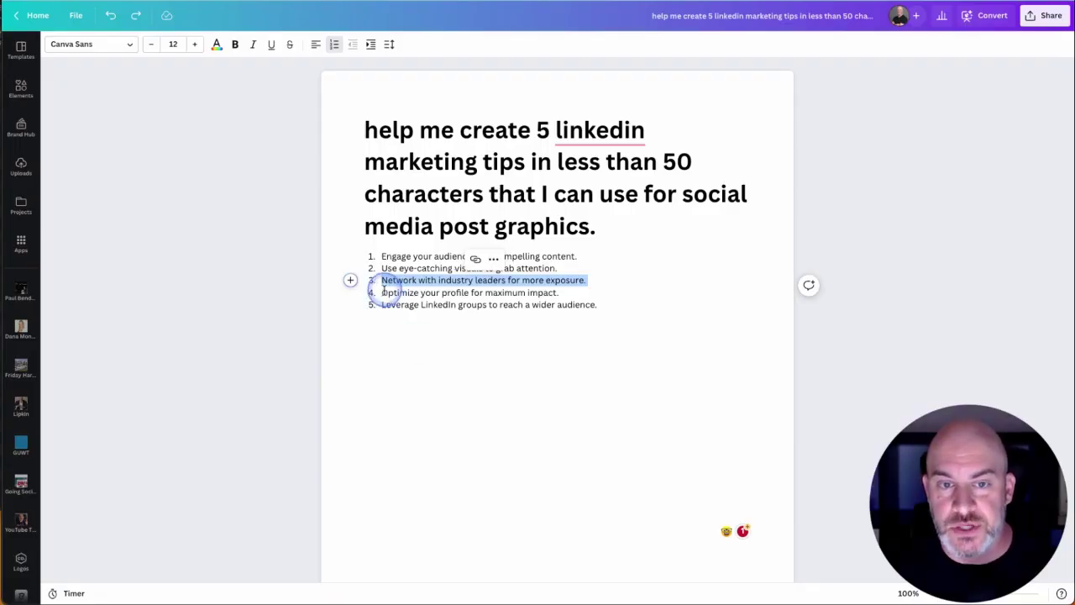
Step: Paste the fourth and fifth tips into rows 4 and 5 of Post copy, then finish the table
{"action": "left_click_drag", "start_coordinate": [383, 291], "coordinate": [588, 289]}
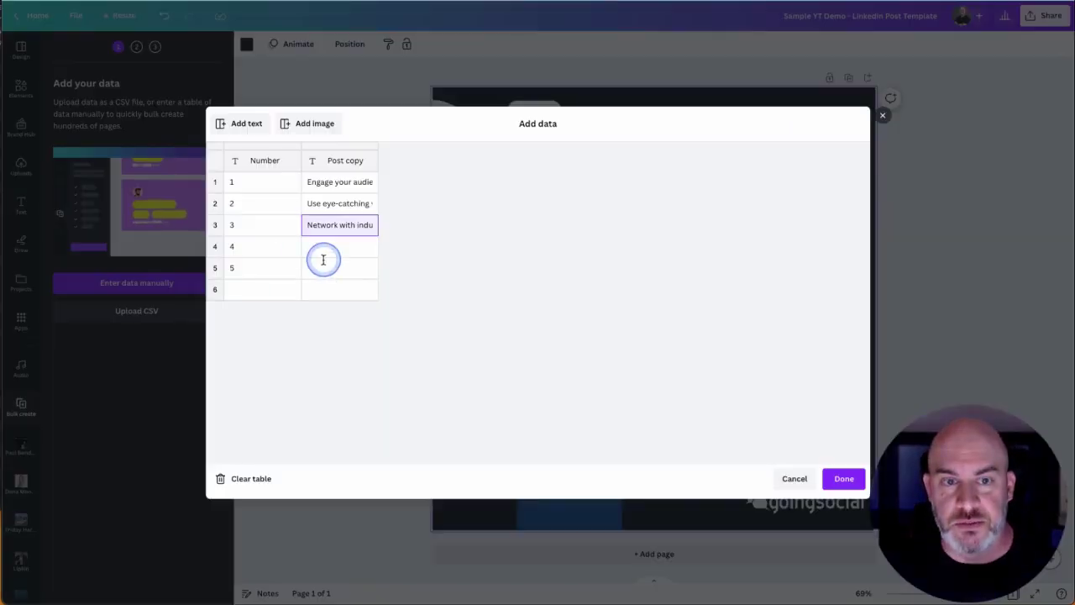
{"action": "left_click", "coordinate": [328, 247]}
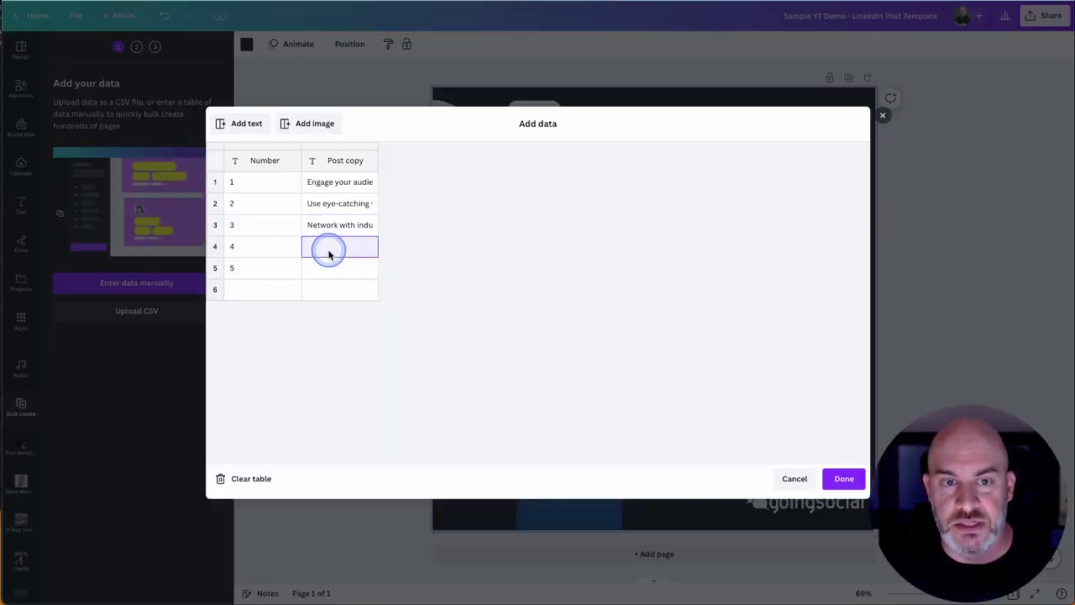
{"action": "key", "text": "ctrl+v"}
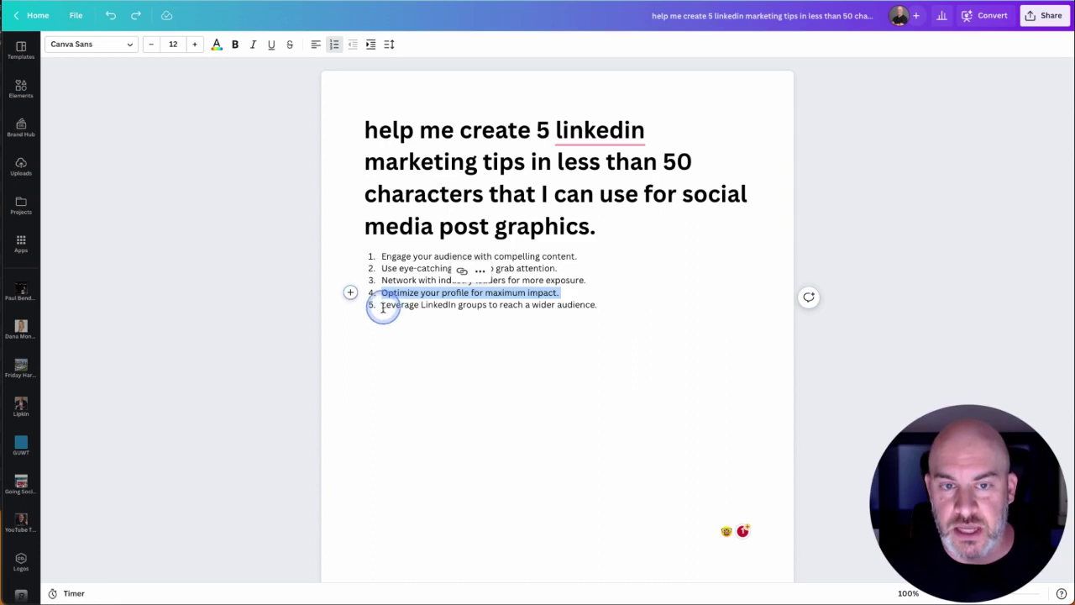
{"action": "left_click", "coordinate": [380, 306]}
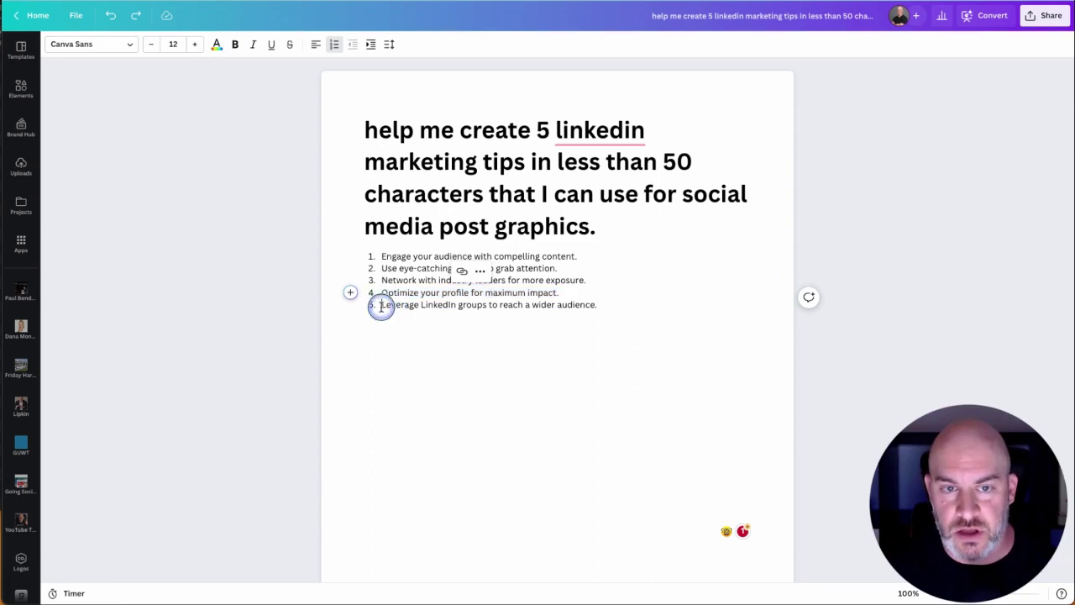
{"action": "left_click", "coordinate": [608, 302], "text": "shift"}
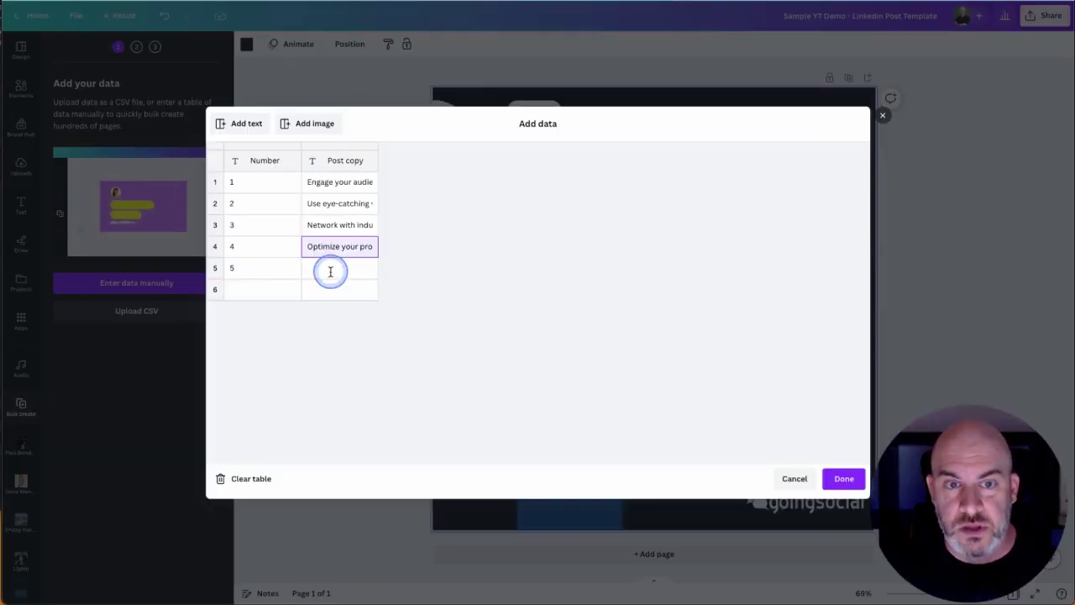
{"action": "left_click", "coordinate": [330, 271]}
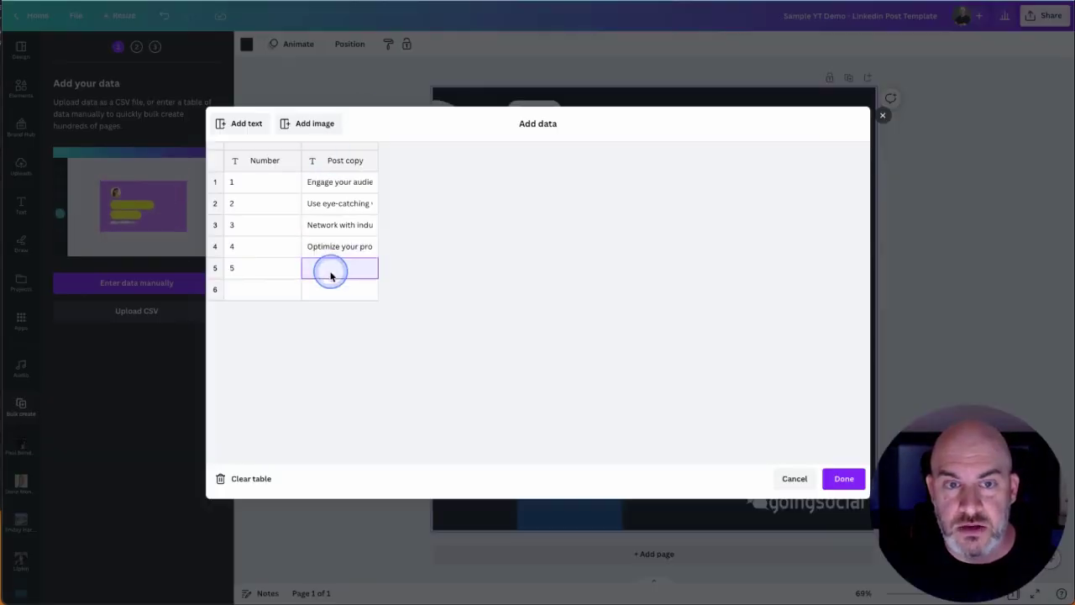
{"action": "key", "text": "ctrl+v"}
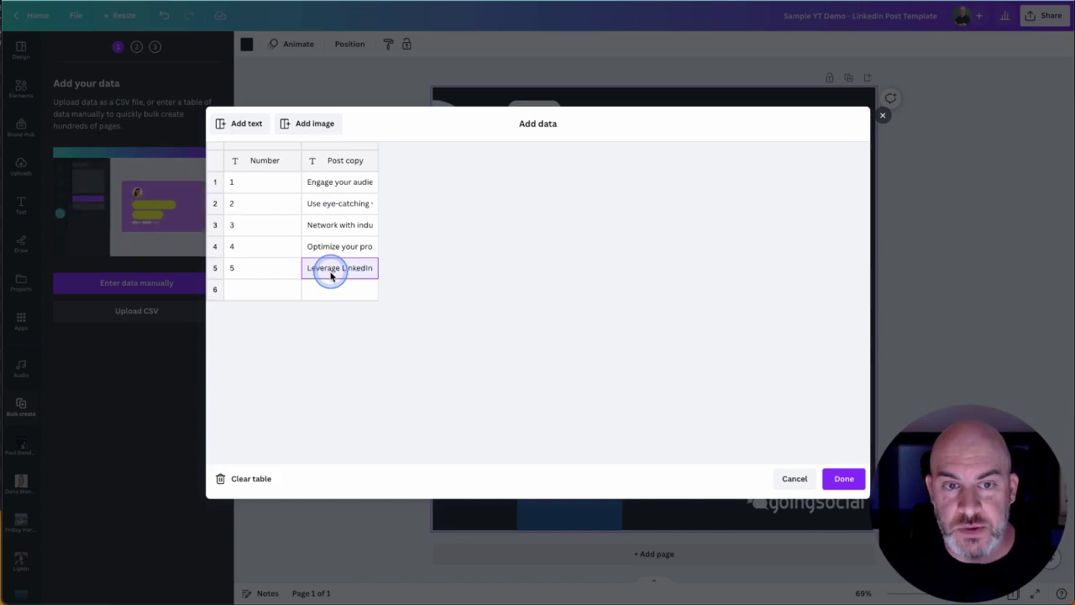
{"action": "left_click", "coordinate": [843, 479]}
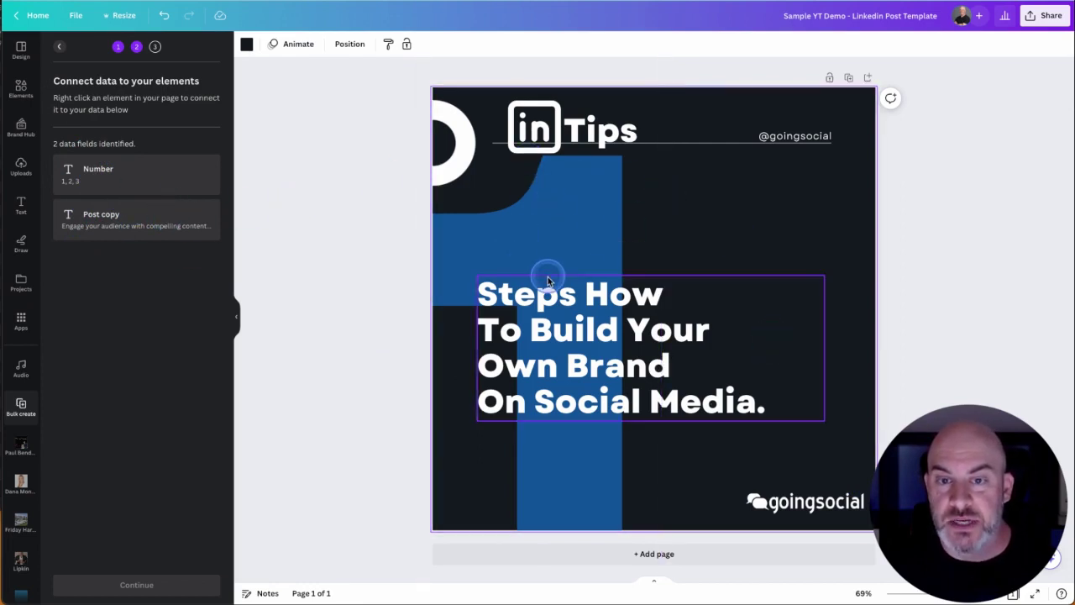
Step: Connect the large background number graphic to the Number data field
{"action": "left_click", "coordinate": [572, 234]}
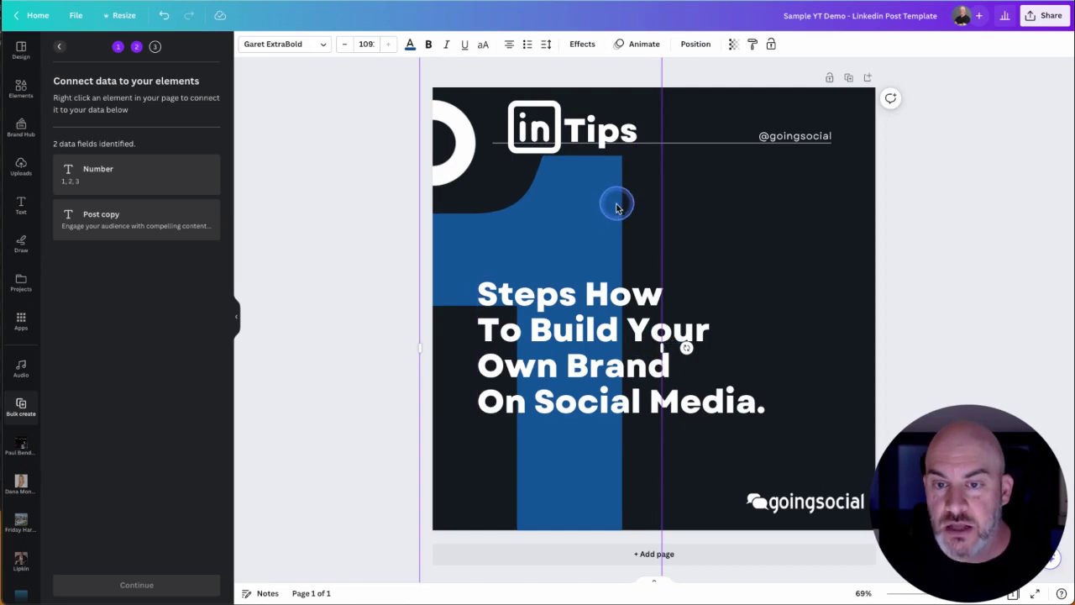
{"action": "scroll", "coordinate": [614, 351], "scroll_direction": "down", "scroll_amount": 2}
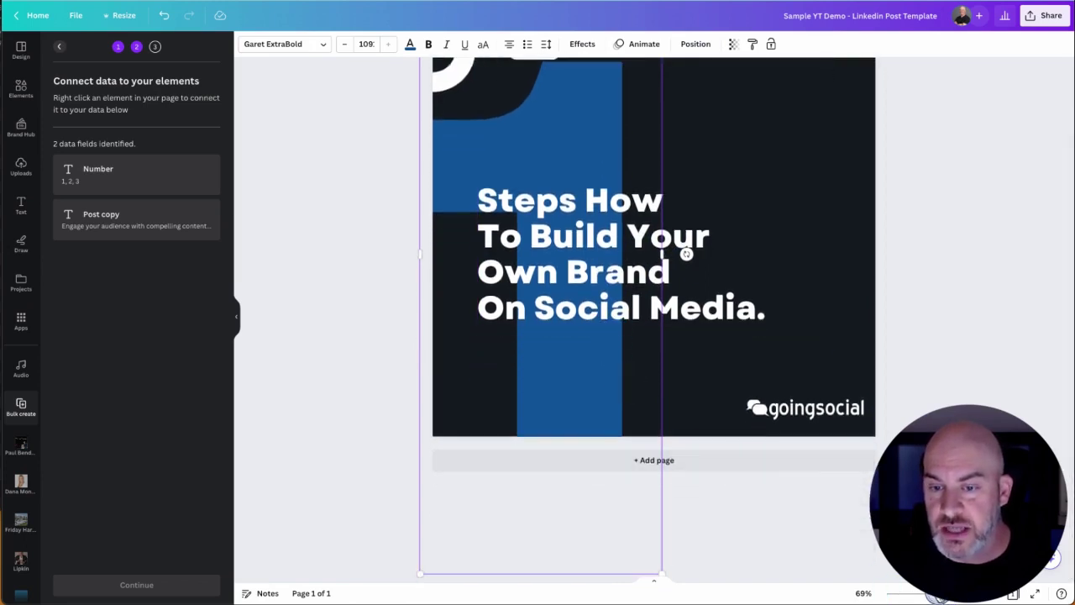
{"action": "left_click_drag", "start_coordinate": [938, 595], "coordinate": [924, 593]}
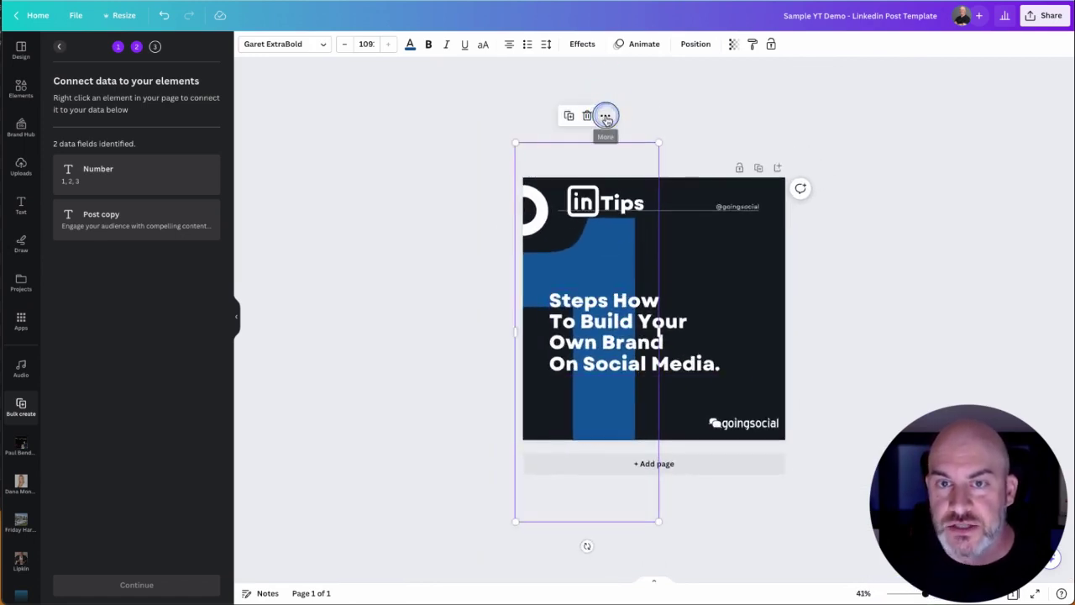
{"action": "left_click", "coordinate": [605, 117]}
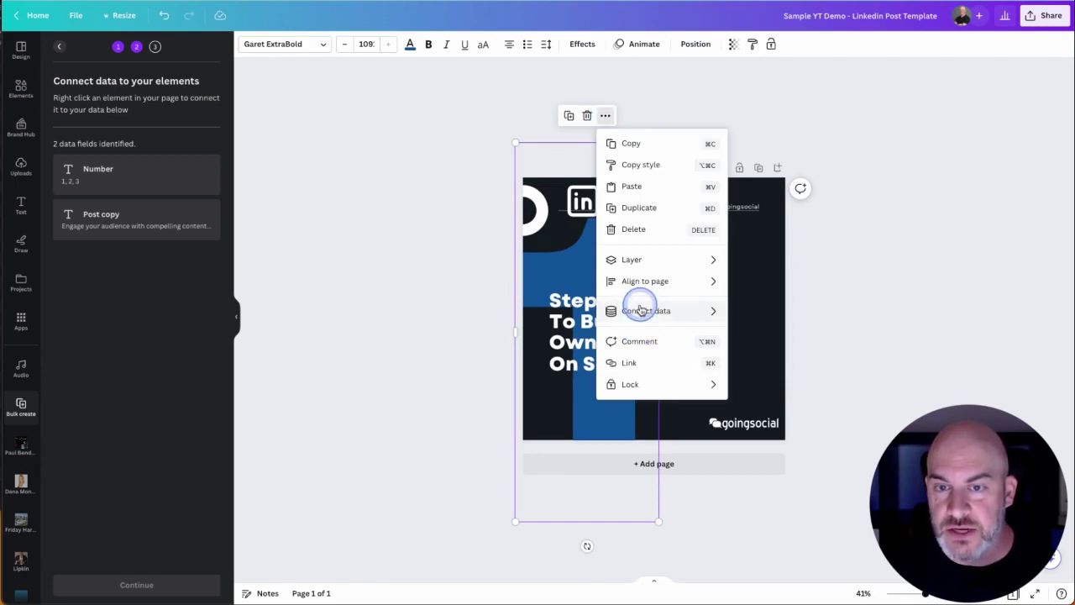
{"action": "mouse_move", "coordinate": [641, 312]}
{"action": "left_click", "coordinate": [763, 314]}
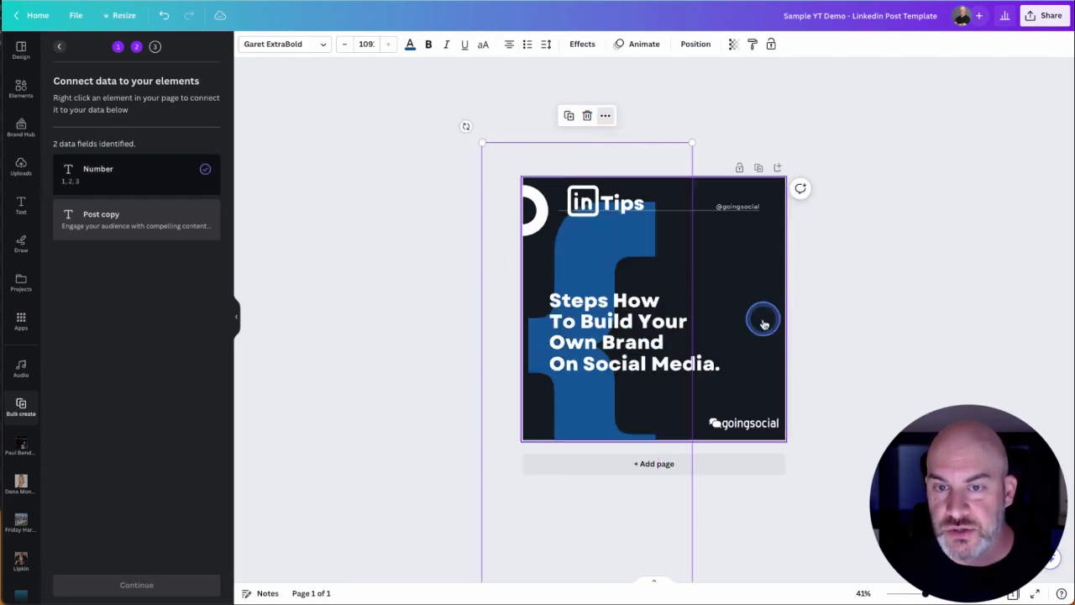
Step: Connect the headline text box to the Post copy data field
{"action": "left_click", "coordinate": [654, 365]}
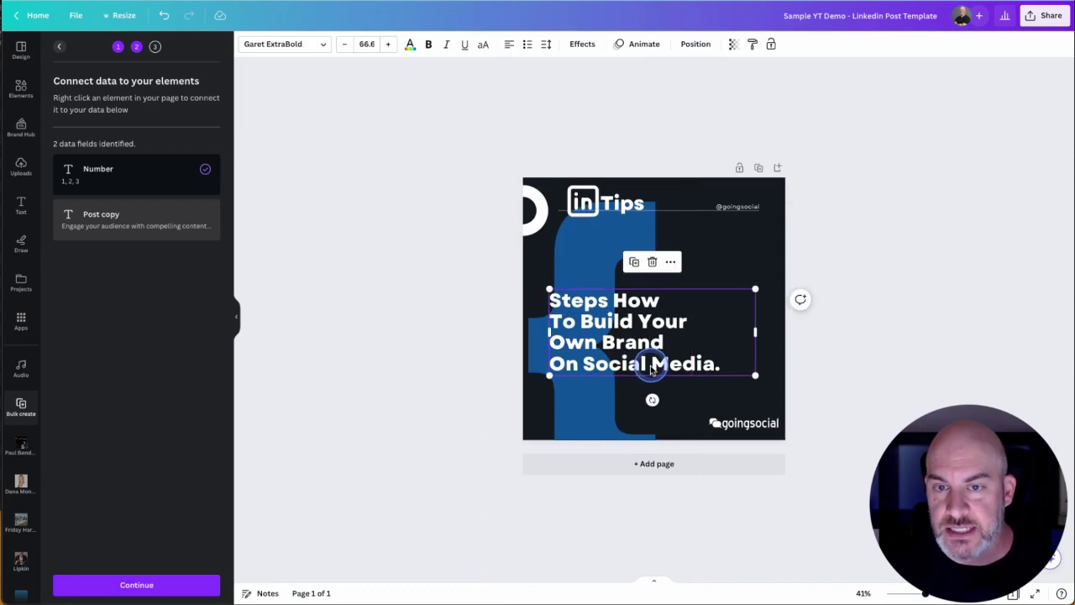
{"action": "left_click", "coordinate": [670, 264]}
{"action": "mouse_move", "coordinate": [689, 462]}
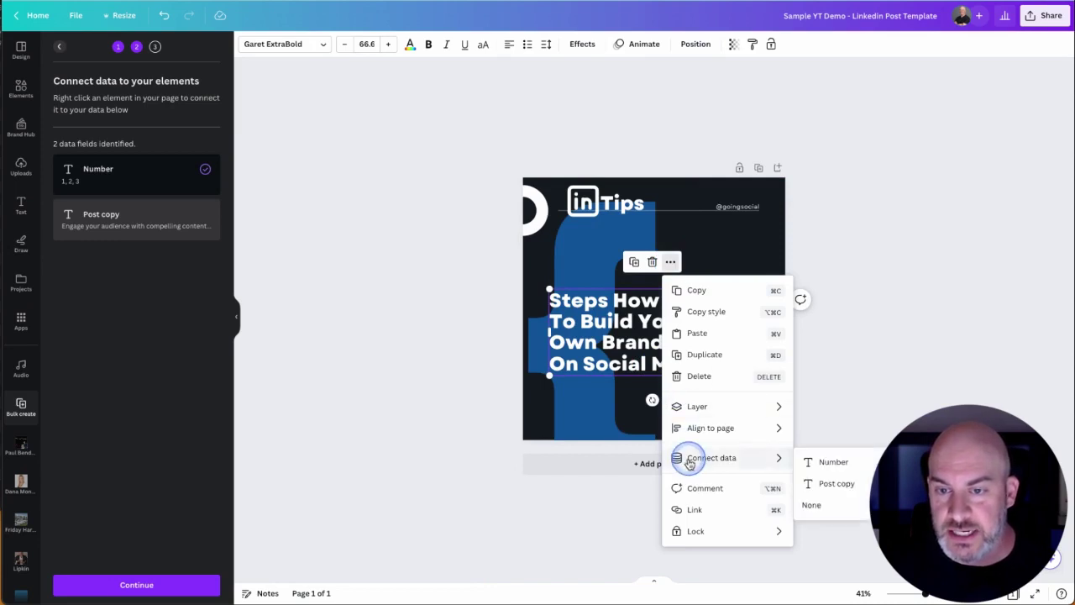
{"action": "left_click", "coordinate": [829, 488]}
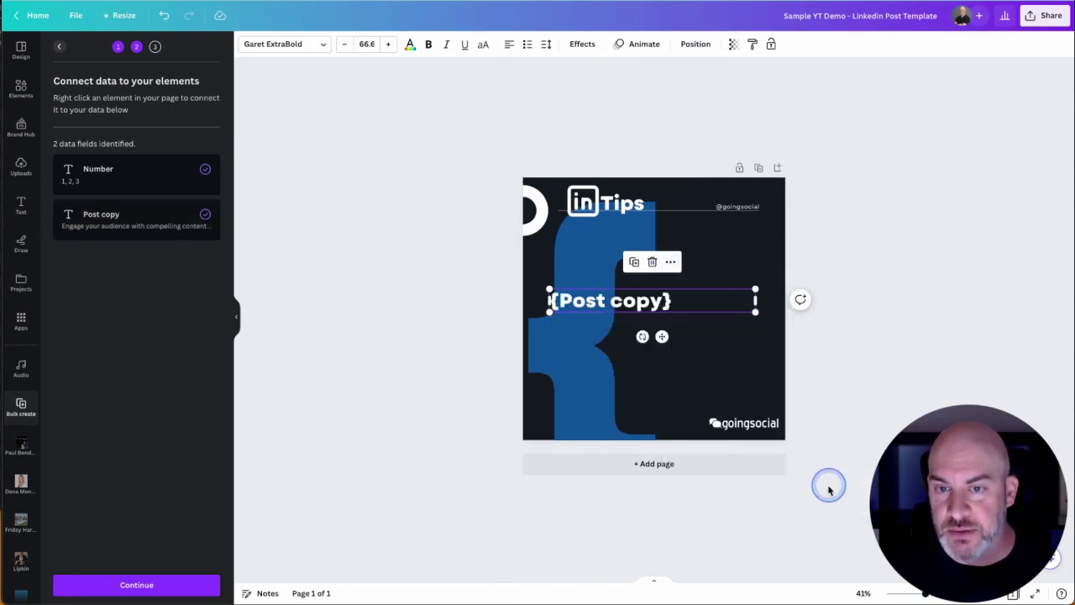
Step: Generate the 5 bulk pages and scroll through the numbered tip graphics
{"action": "left_click", "coordinate": [139, 585]}
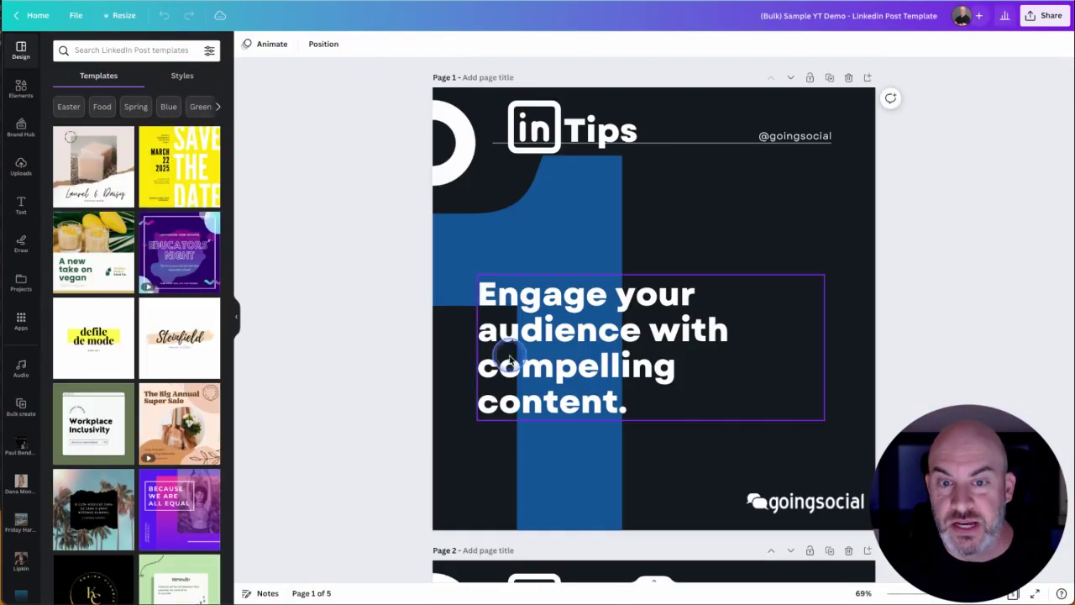
{"action": "scroll", "coordinate": [596, 426], "scroll_direction": "down", "scroll_amount": 3}
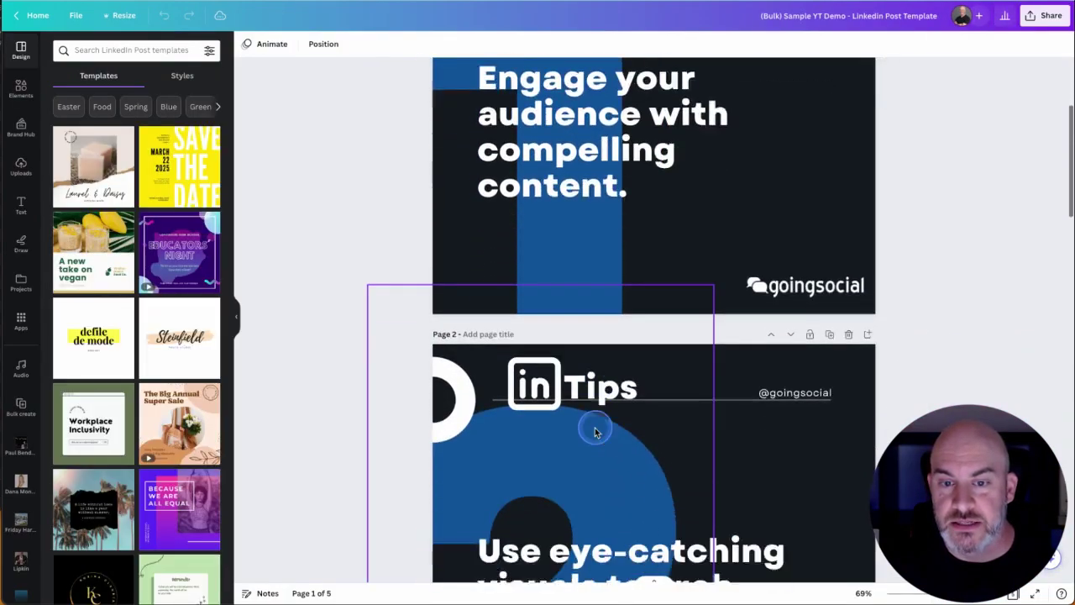
{"action": "scroll", "coordinate": [596, 430], "scroll_direction": "down", "scroll_amount": 3}
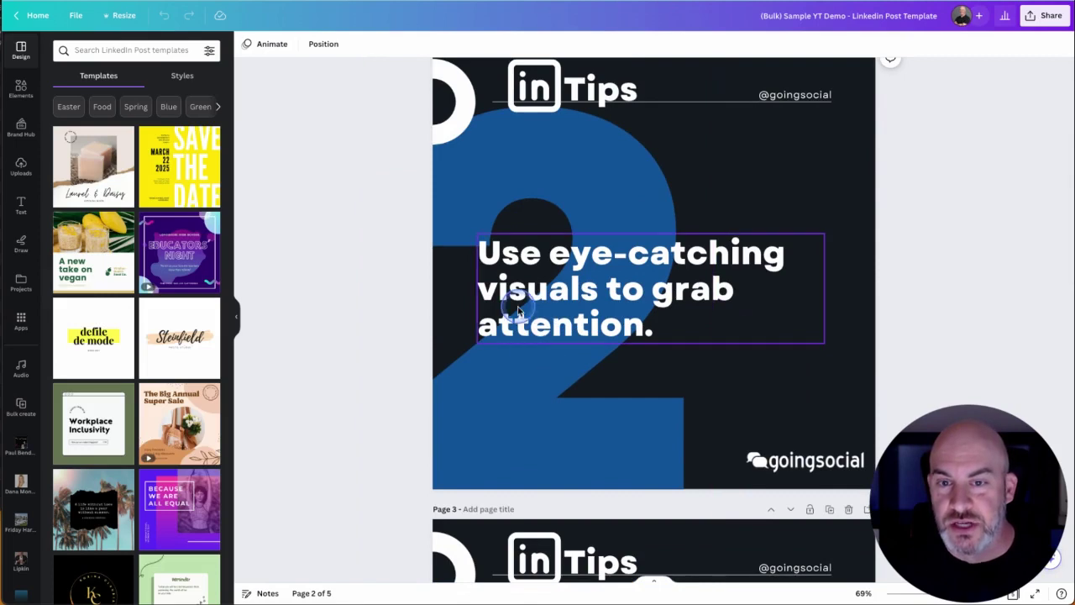
{"action": "scroll", "coordinate": [577, 456], "scroll_direction": "down", "scroll_amount": 6}
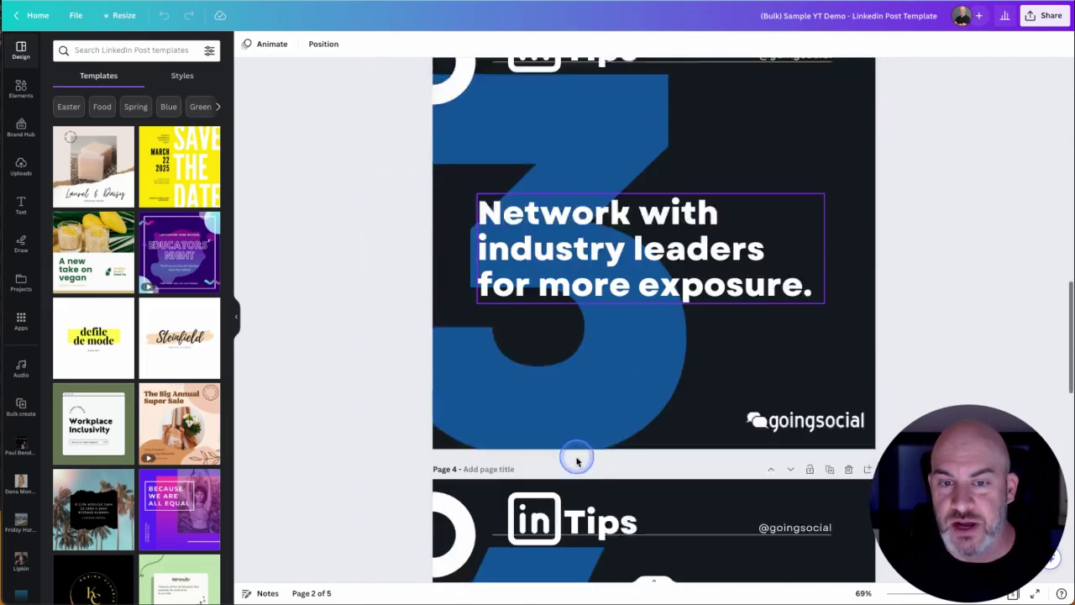
{"action": "scroll", "coordinate": [576, 460], "scroll_direction": "up", "scroll_amount": 2}
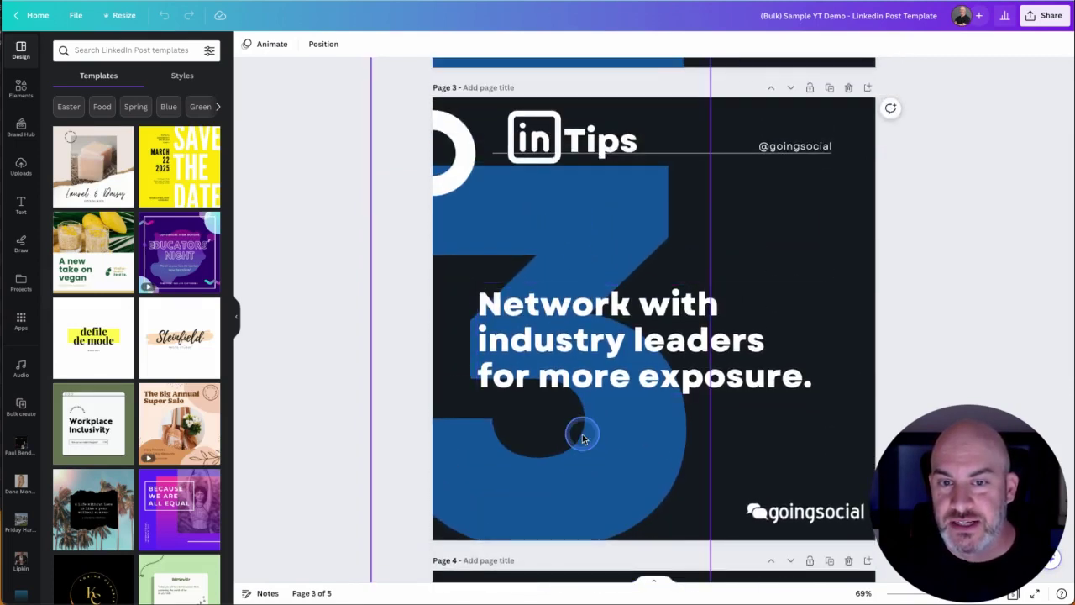
{"action": "scroll", "coordinate": [581, 432], "scroll_direction": "down", "scroll_amount": 5}
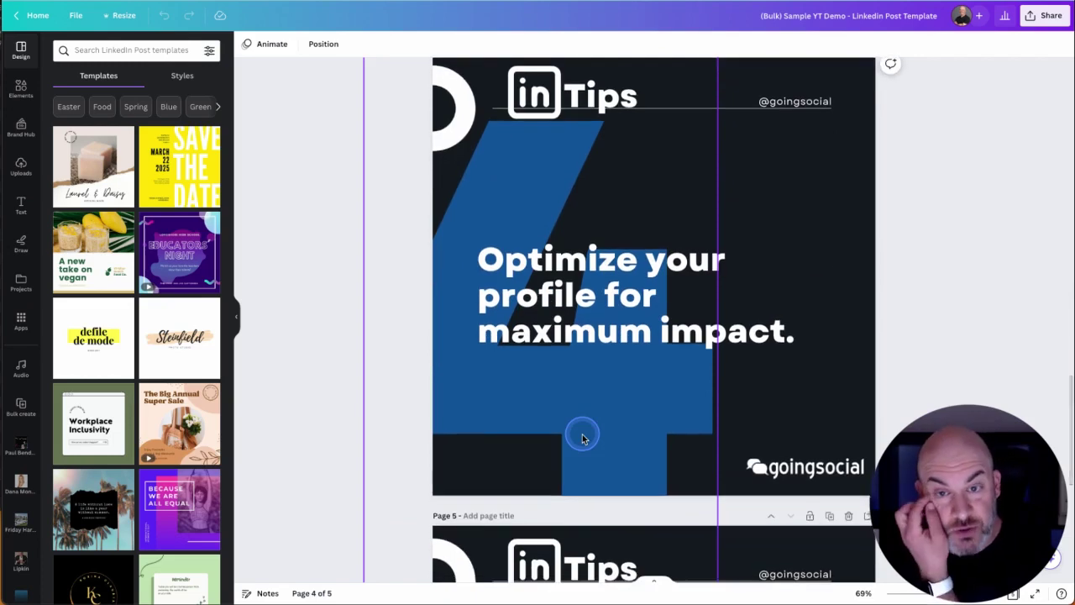
Step: Scroll down to page 5, the 'Leverage LinkedIn groups to reach a wider audience.' tip
{"action": "scroll", "coordinate": [596, 443], "scroll_direction": "down", "scroll_amount": 5}
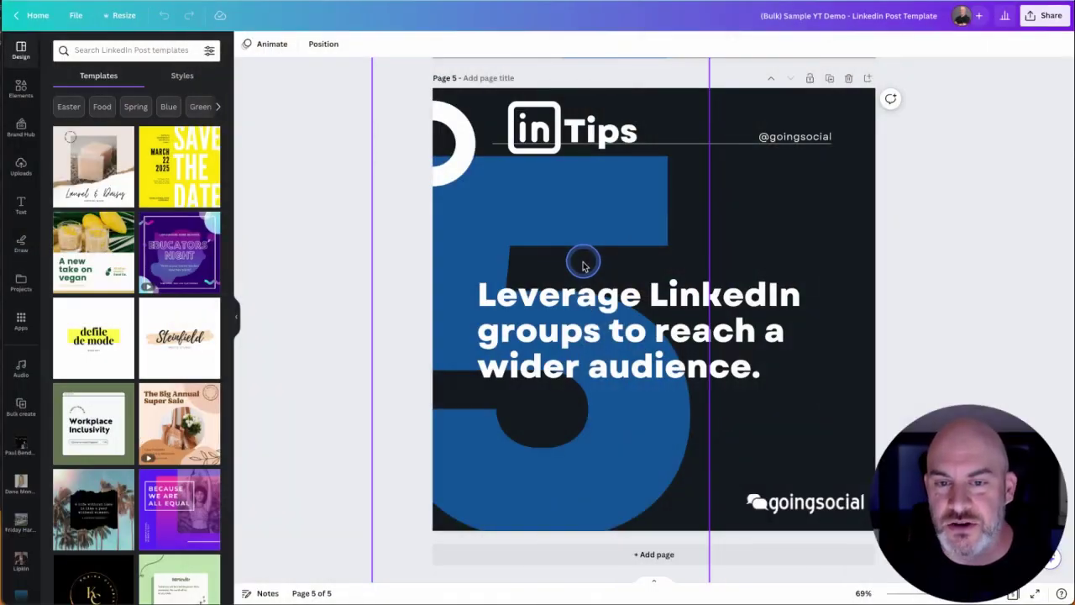
{"action": "scroll", "coordinate": [823, 189], "scroll_direction": "up", "scroll_amount": 20}
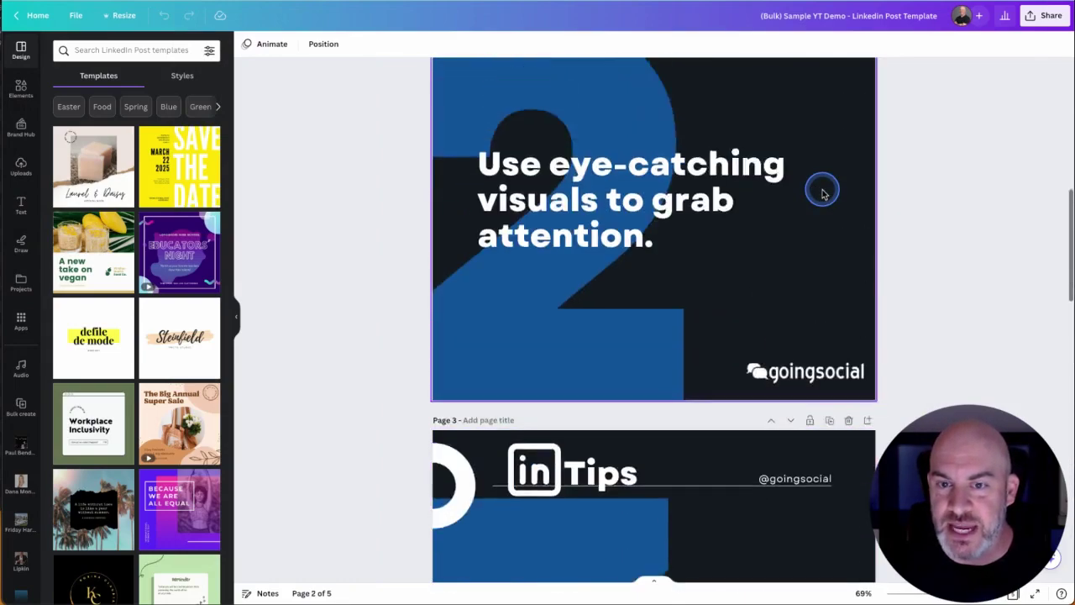
{"action": "scroll", "coordinate": [823, 189], "scroll_direction": "up", "scroll_amount": 2}
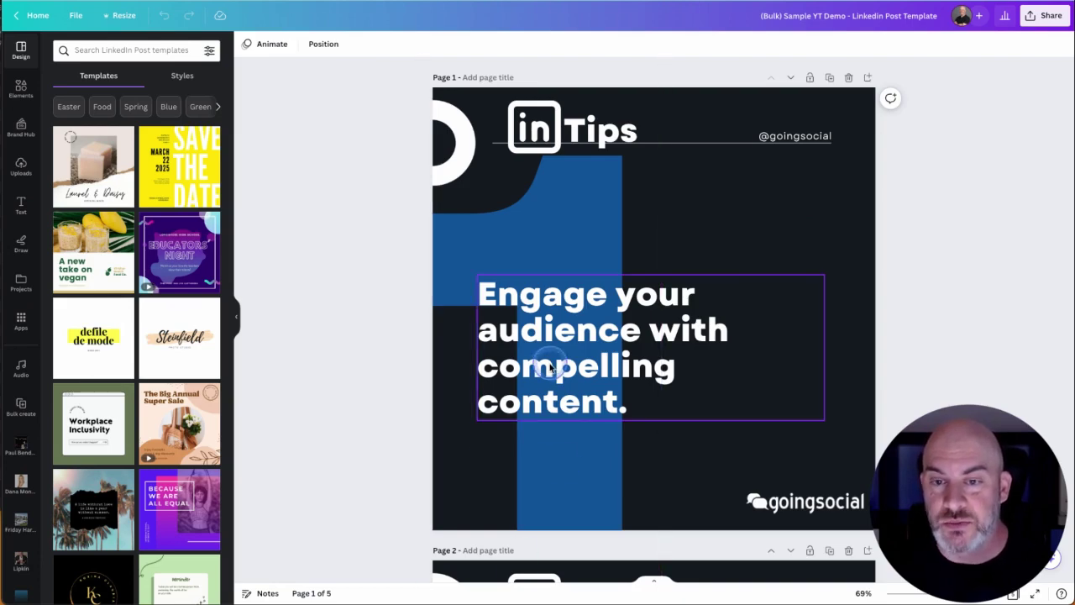
{"action": "scroll", "coordinate": [550, 368], "scroll_direction": "down", "scroll_amount": 4}
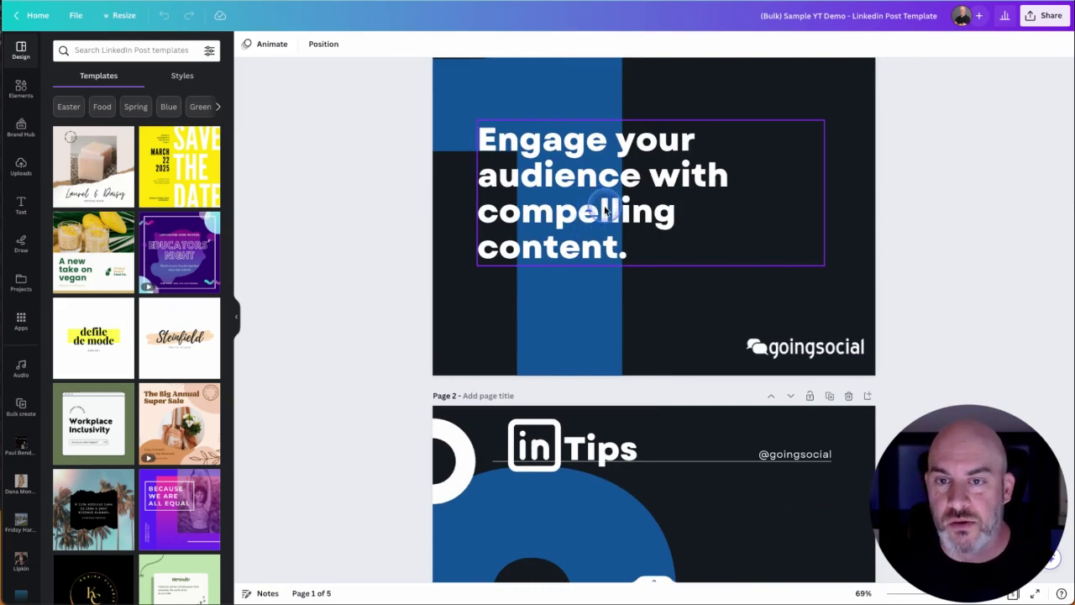
{"action": "scroll", "coordinate": [563, 423], "scroll_direction": "down", "scroll_amount": 8}
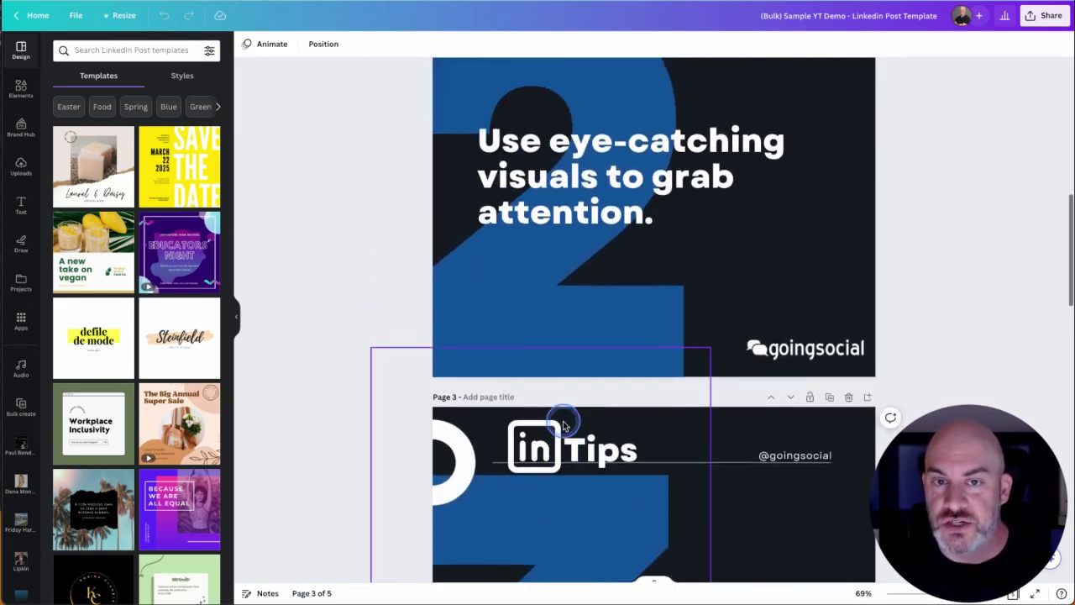
{"action": "scroll", "coordinate": [563, 424], "scroll_direction": "down", "scroll_amount": 20}
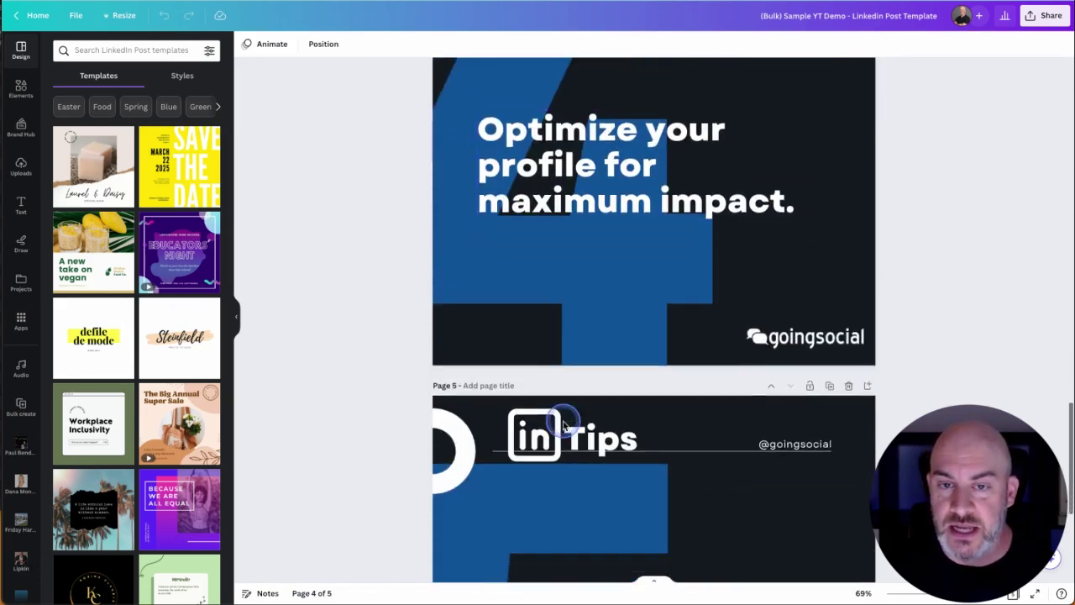
{"action": "scroll", "coordinate": [563, 425], "scroll_direction": "down", "scroll_amount": 2}
Step: Download all 5 pages of the design as 1,200 × 1,200 px PNG files
{"action": "left_click", "coordinate": [1046, 15]}
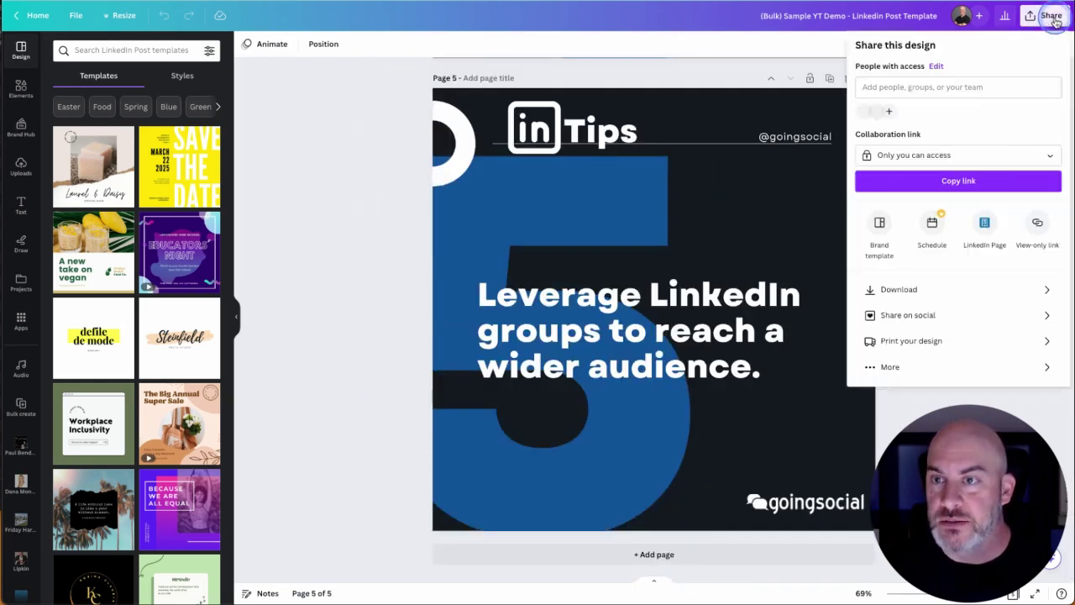
{"action": "left_click", "coordinate": [998, 290]}
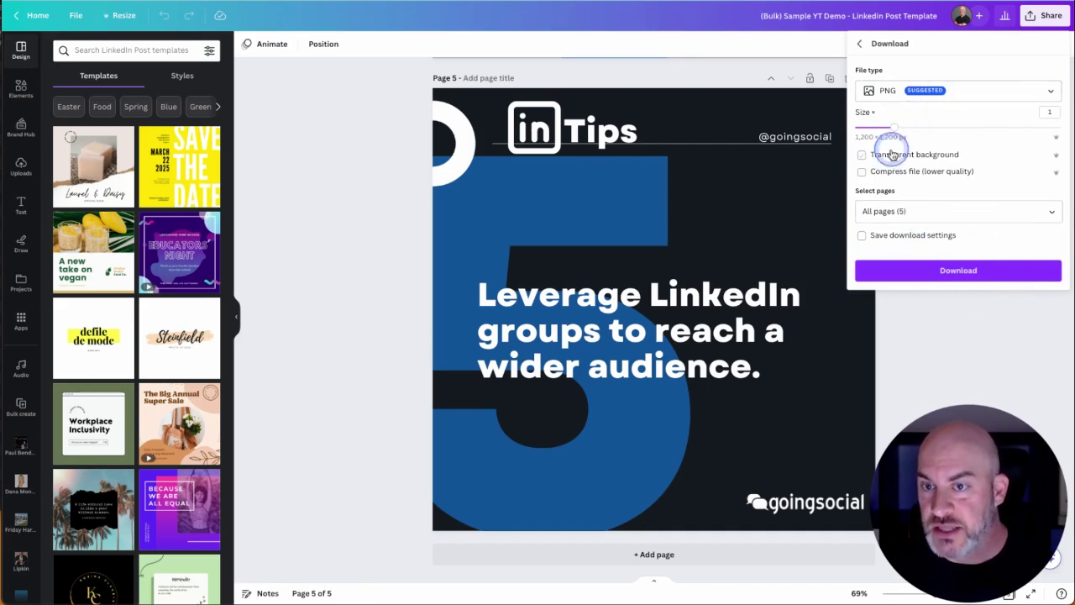
{"action": "left_click", "coordinate": [958, 270]}
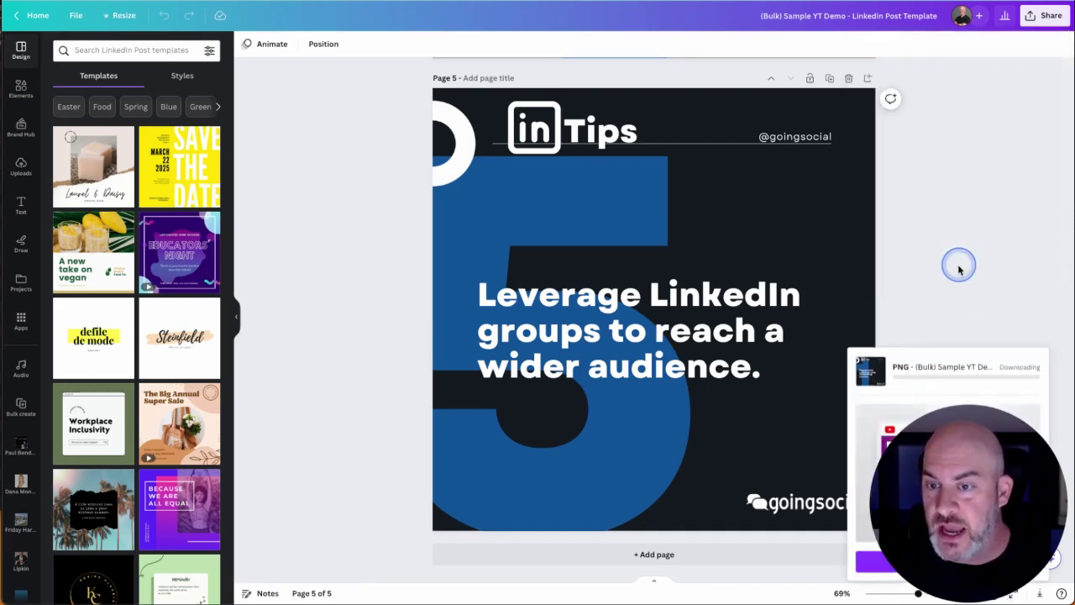